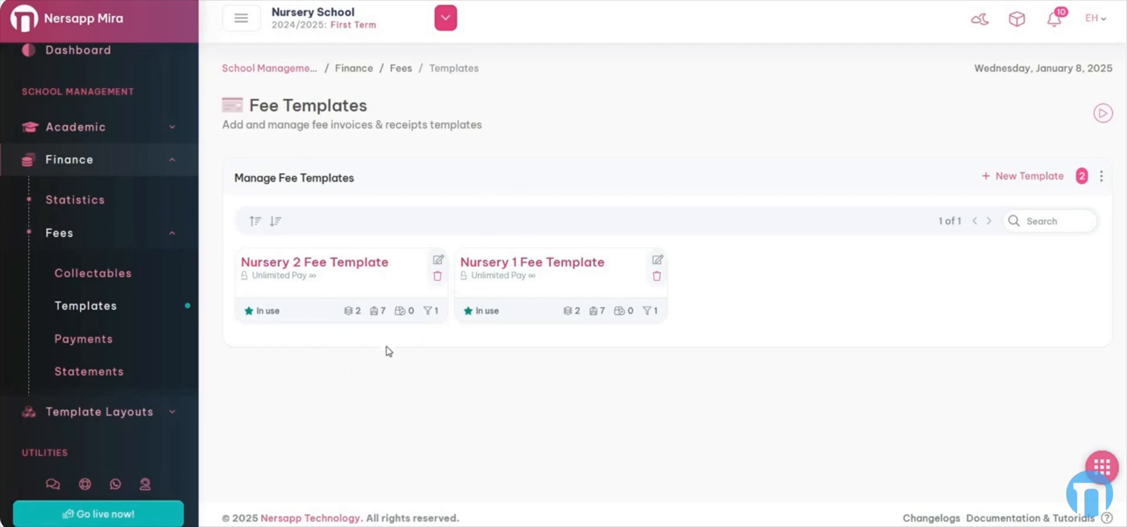
Open the Nursery 2 Fee Template card for editing from the fee templates list
click(439, 260)
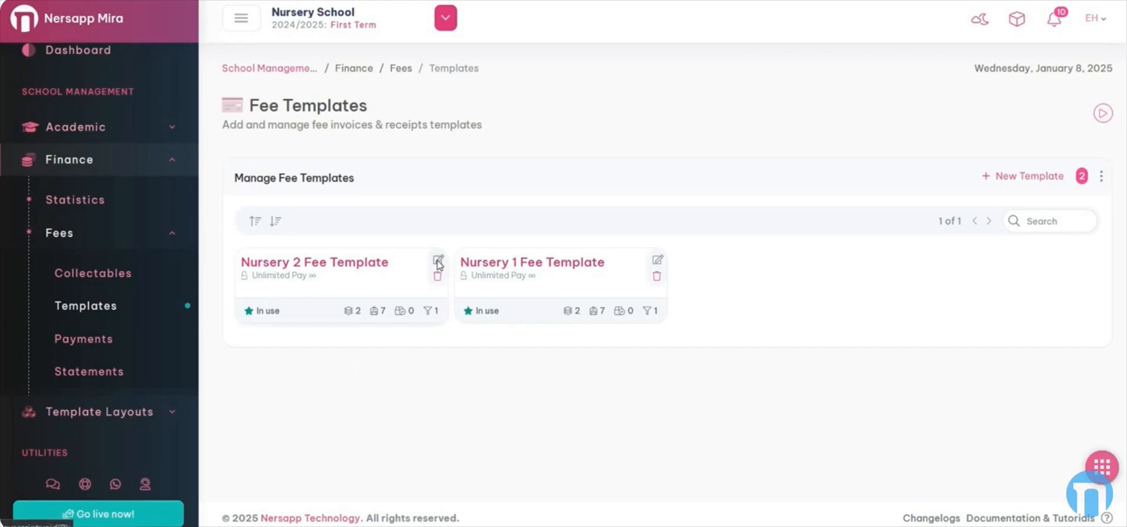
Remove the School Fee and Lesson Fee categories, leaving the template with no fee items
scroll(700, 148, down, 1)
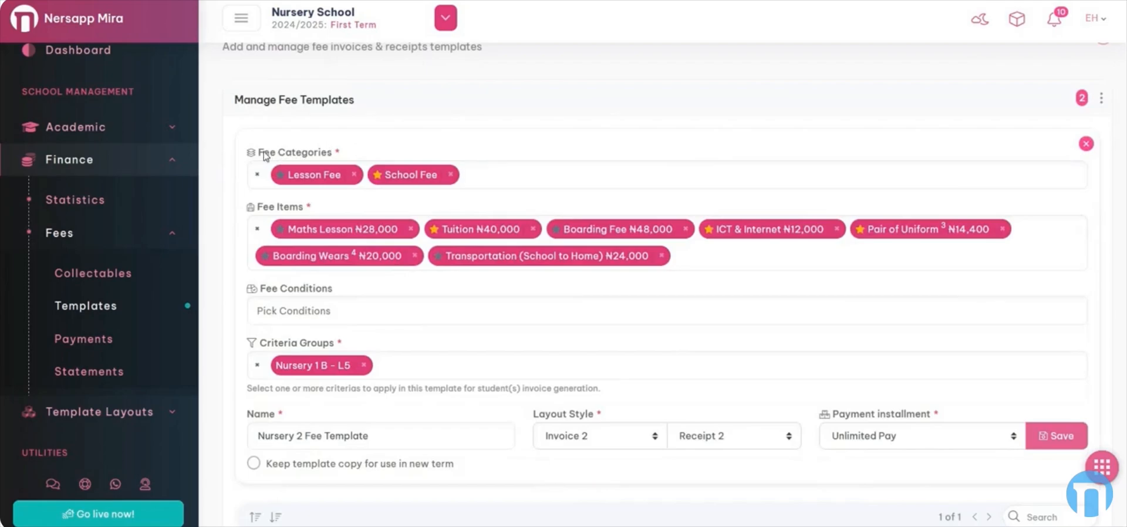
drag(257, 153, 302, 153)
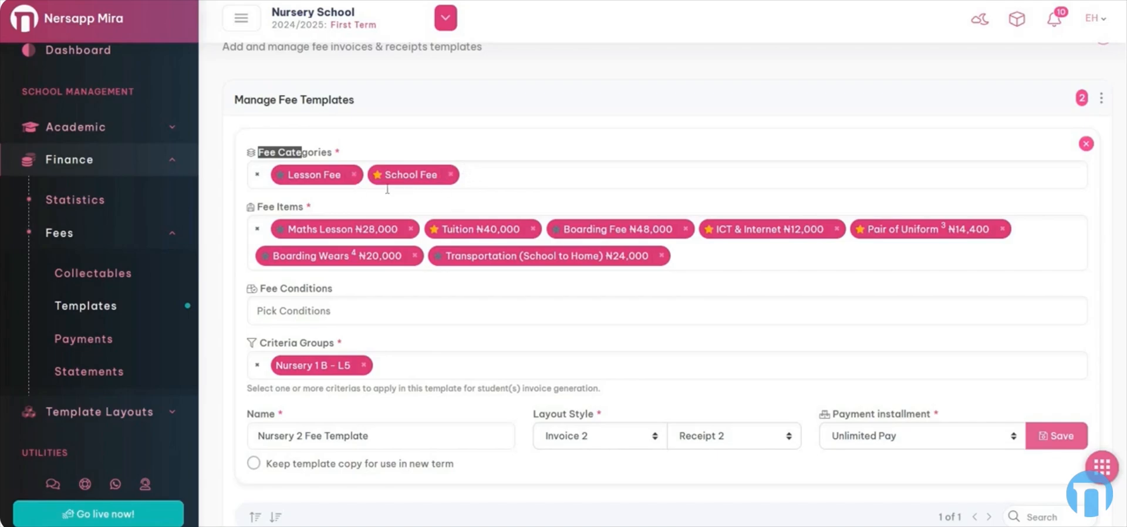
click(483, 172)
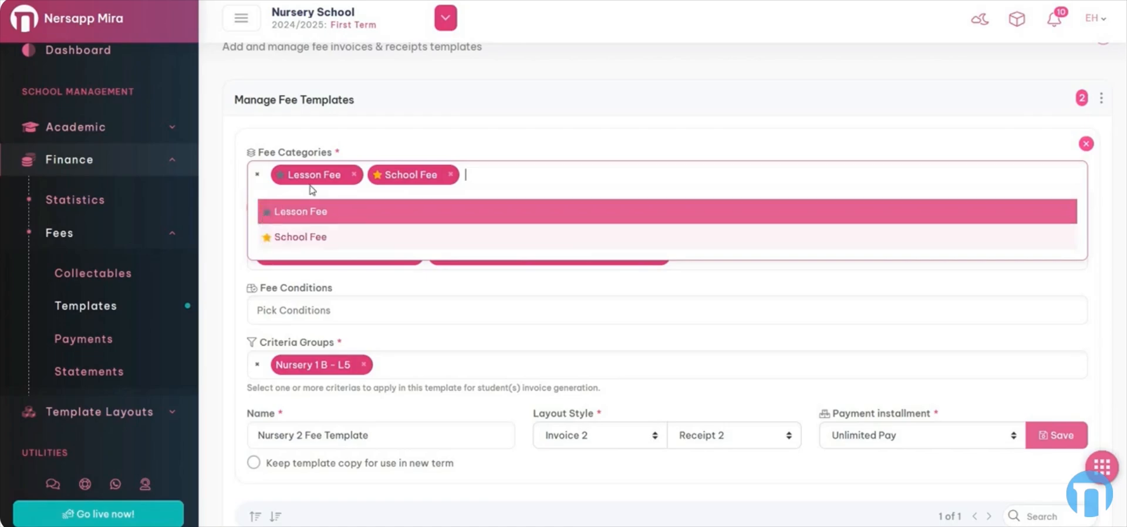
click(395, 142)
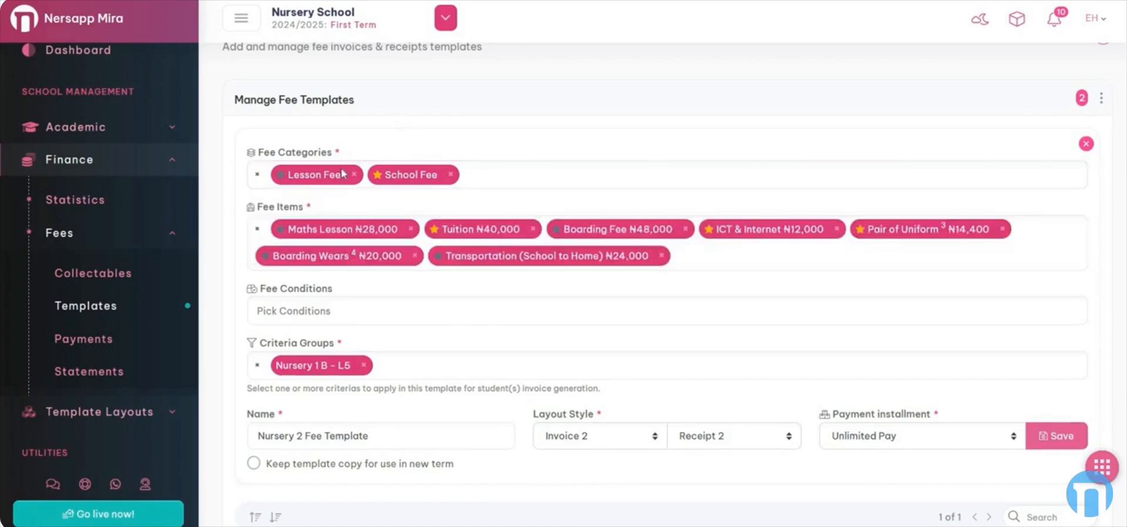
click(450, 175)
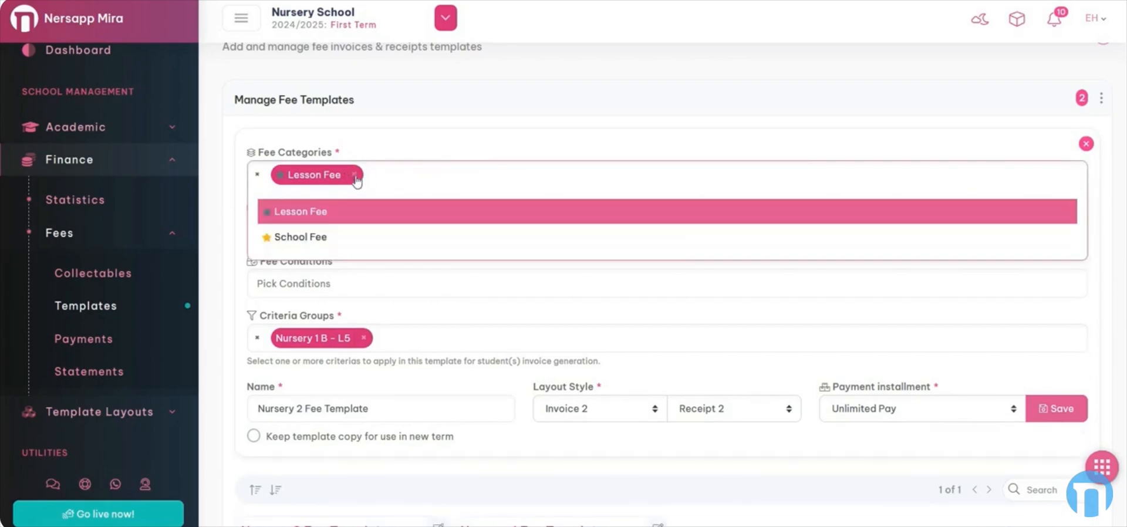
click(355, 175)
click(411, 126)
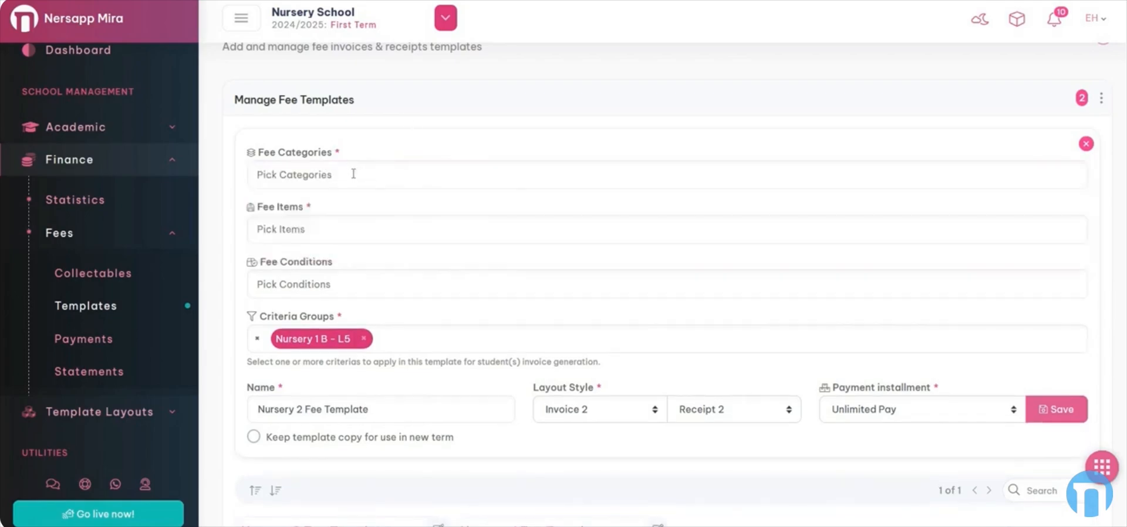
Re-add Lesson Fee and School Fee as the template's fee categories
click(357, 224)
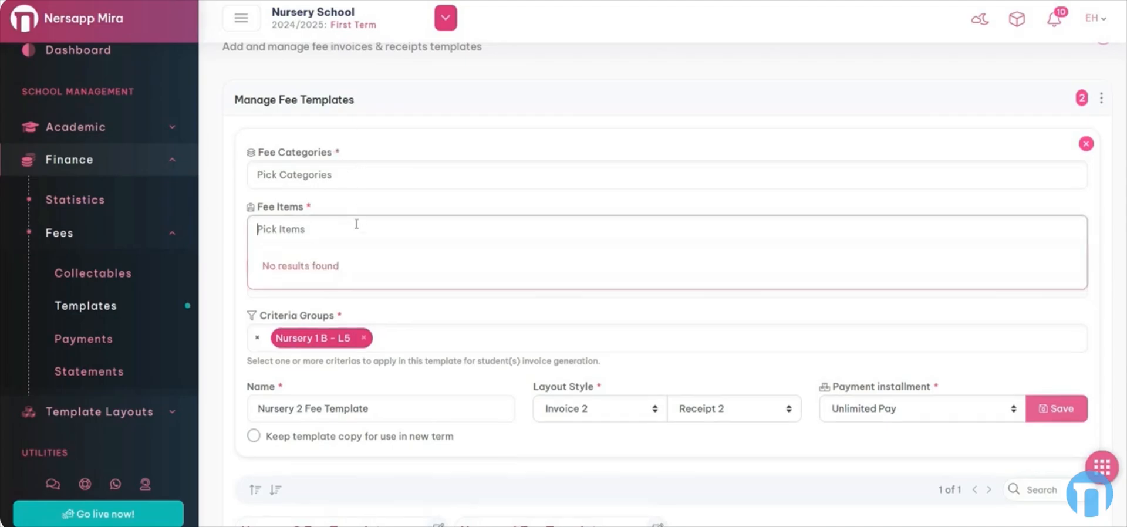
click(358, 171)
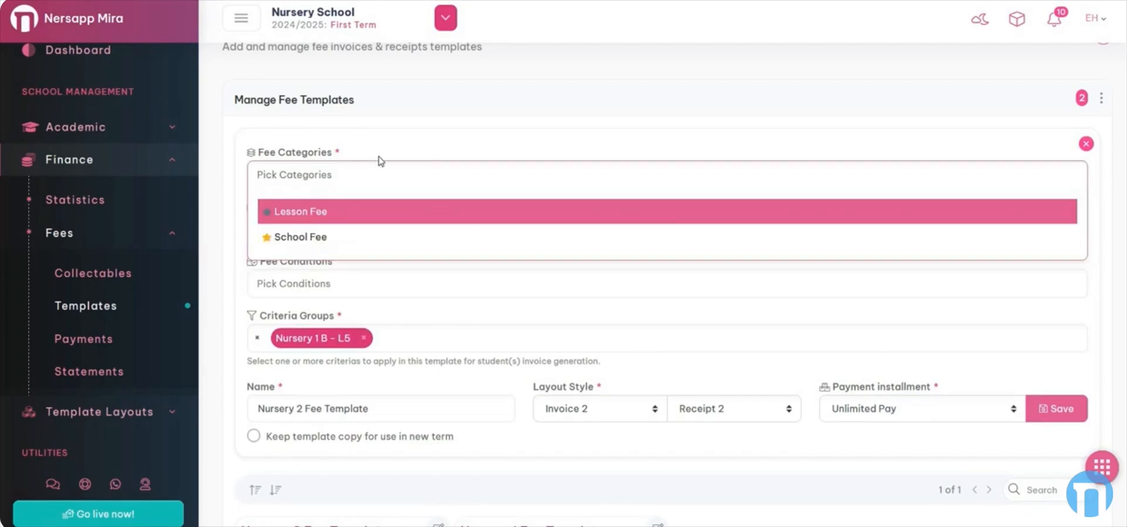
click(355, 220)
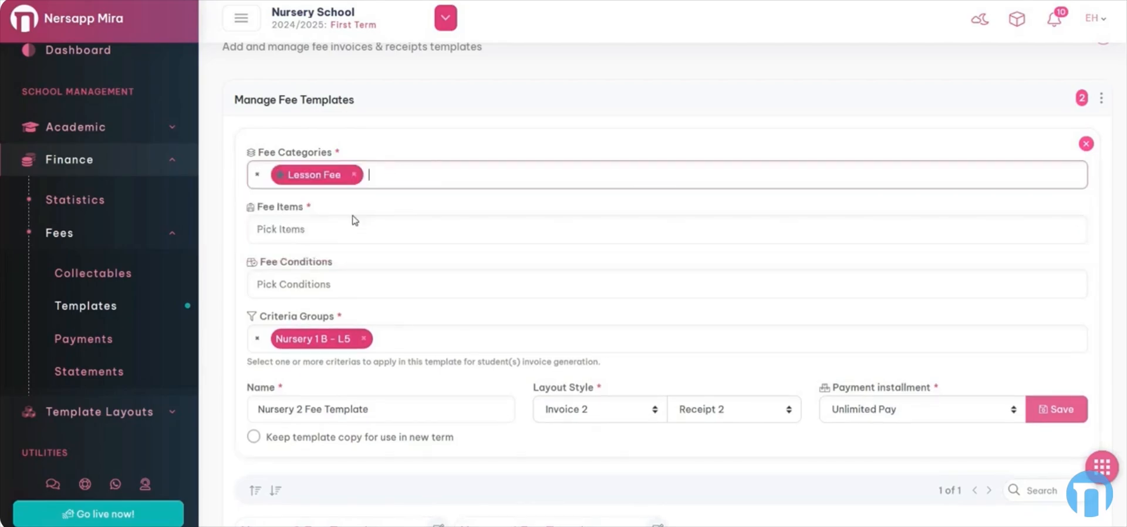
click(355, 220)
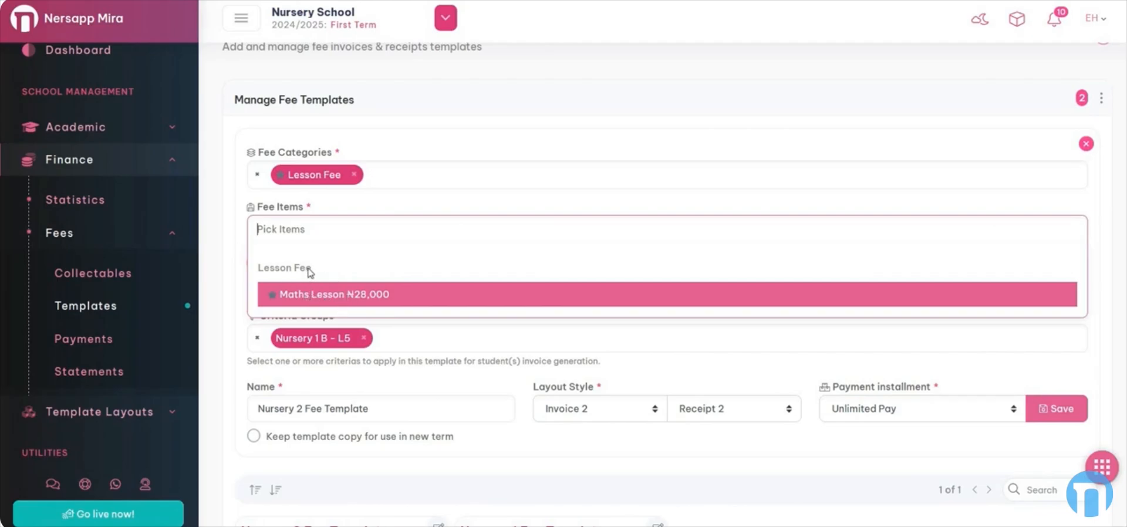
click(355, 176)
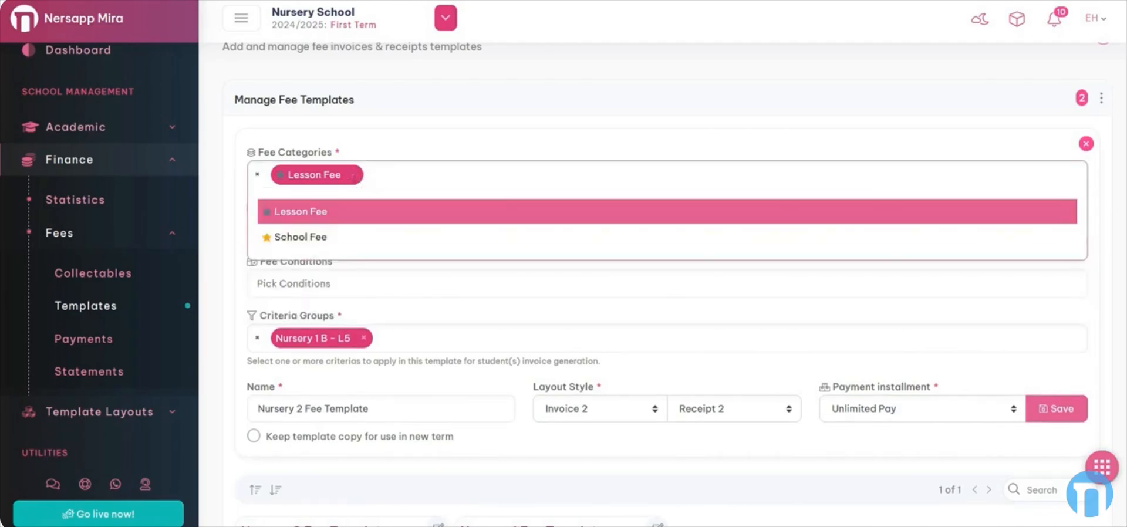
click(354, 175)
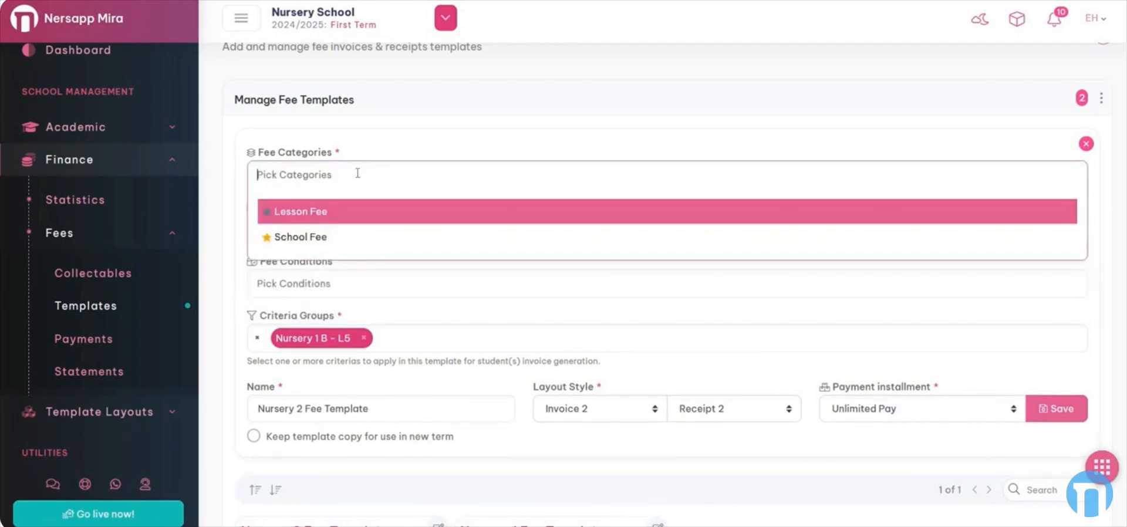
click(338, 238)
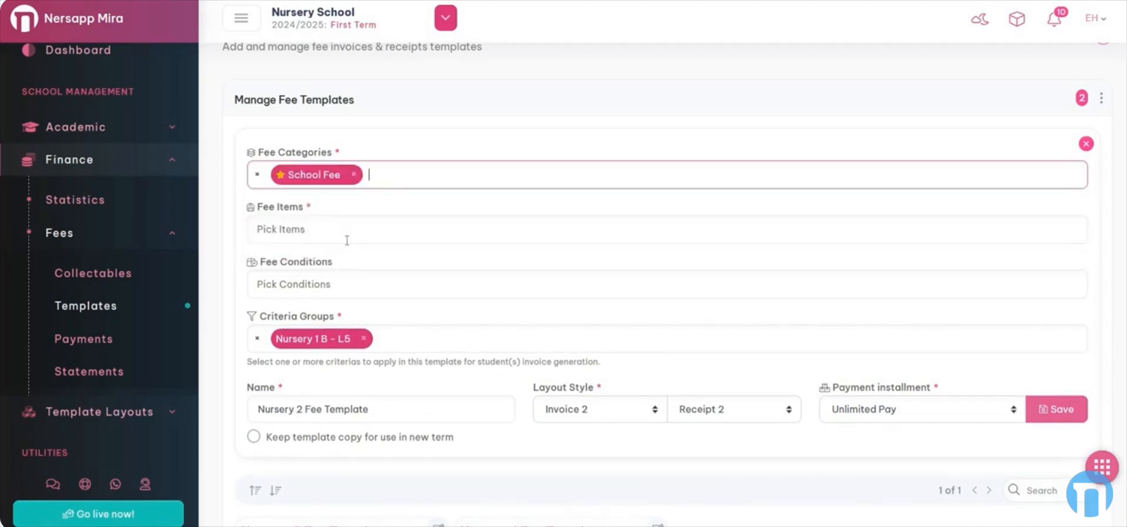
click(355, 230)
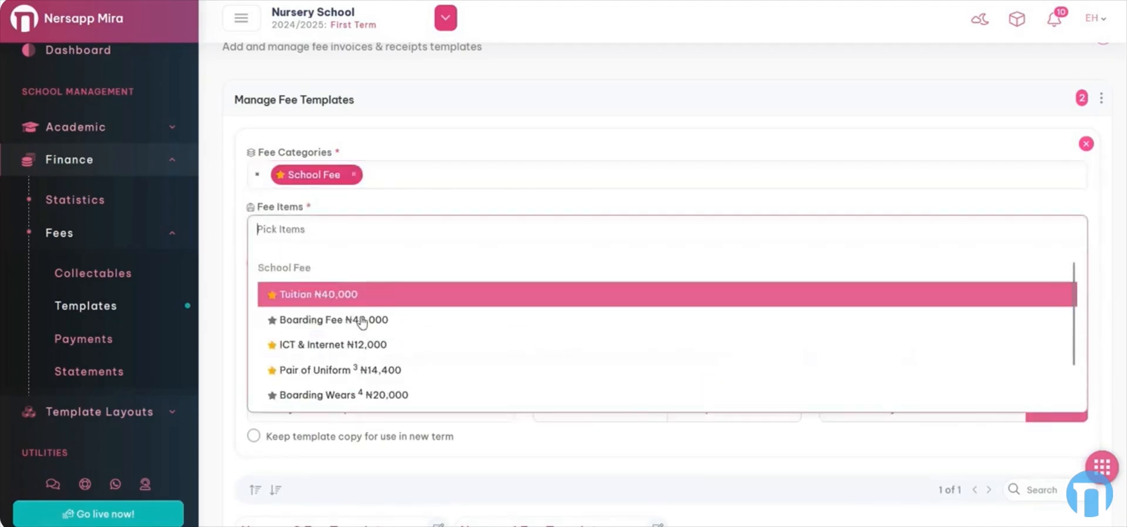
click(380, 172)
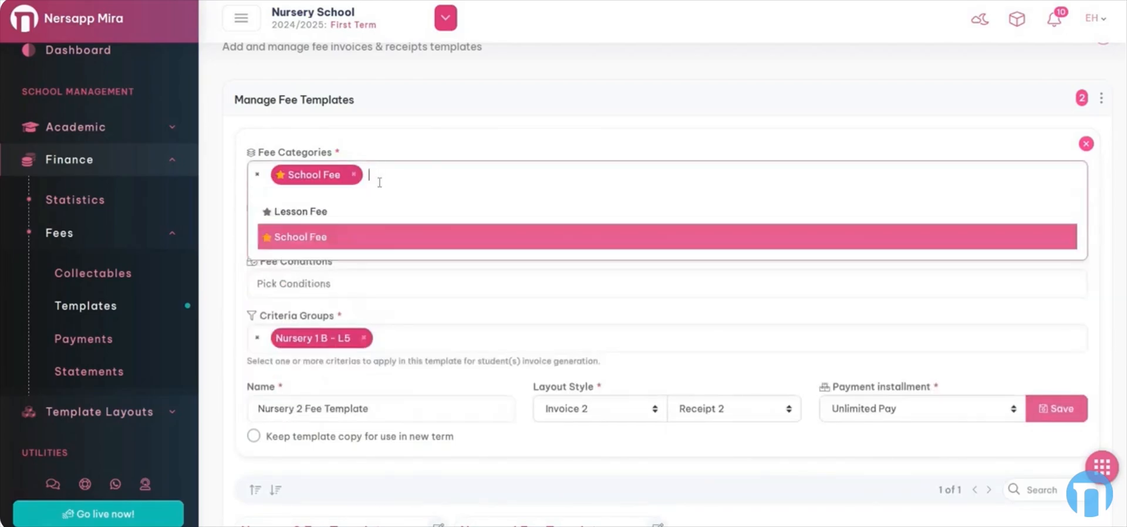
click(347, 214)
click(340, 232)
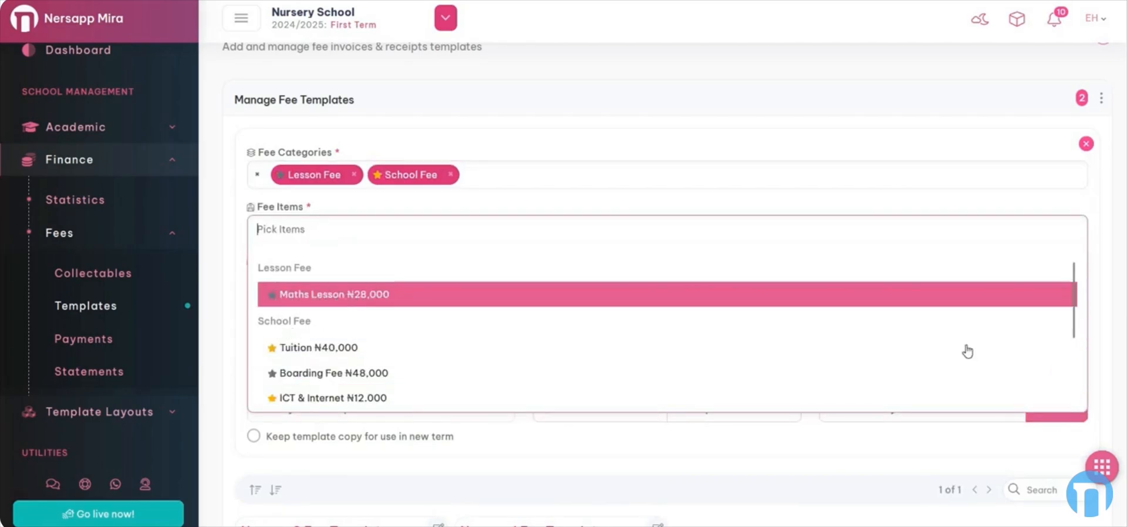
Add Tuition ₦40,000 and ICT & Internet ₦12,000 as fee items
scroll(1076, 311, down, 2)
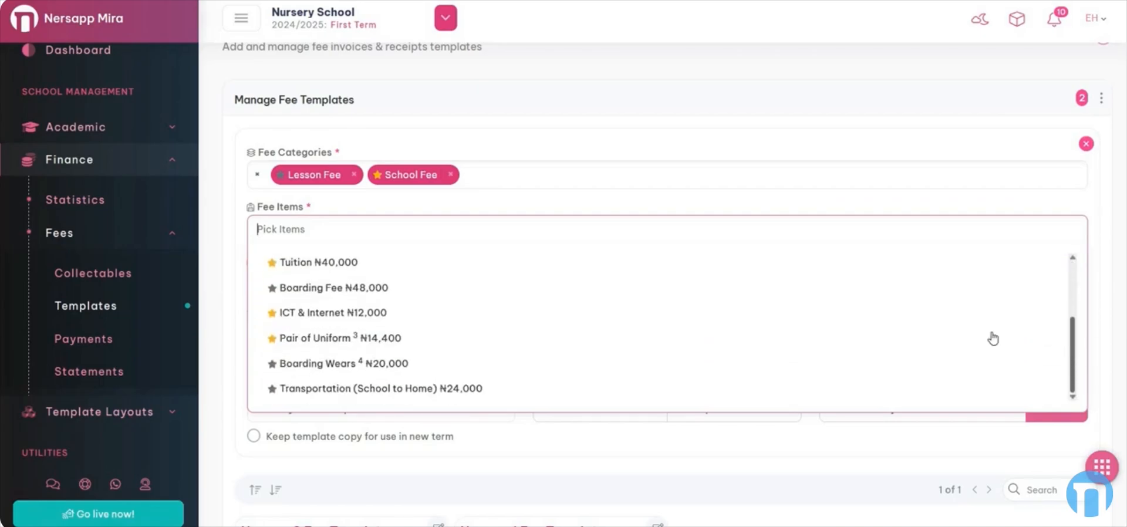
click(519, 209)
click(356, 228)
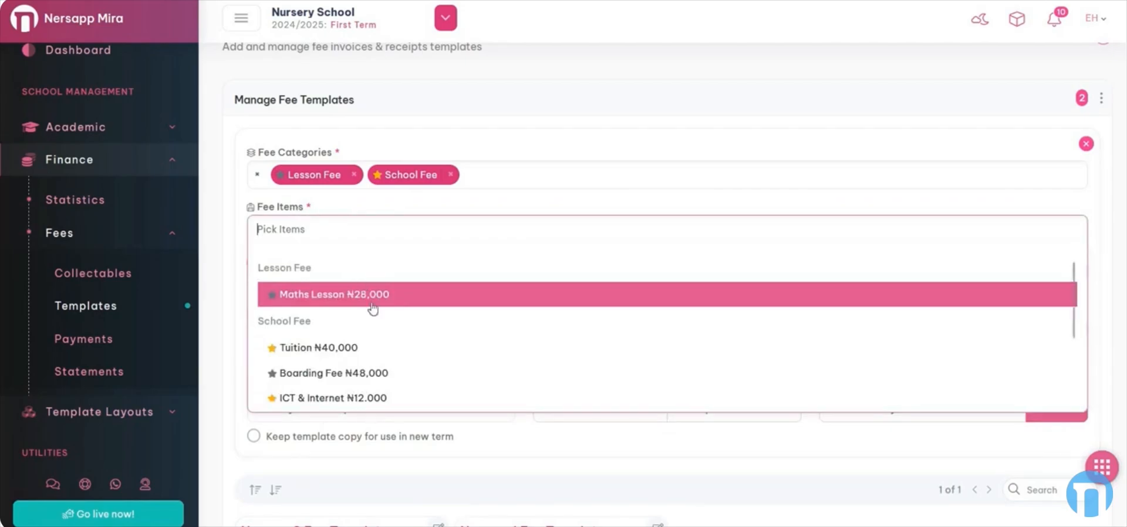
click(351, 349)
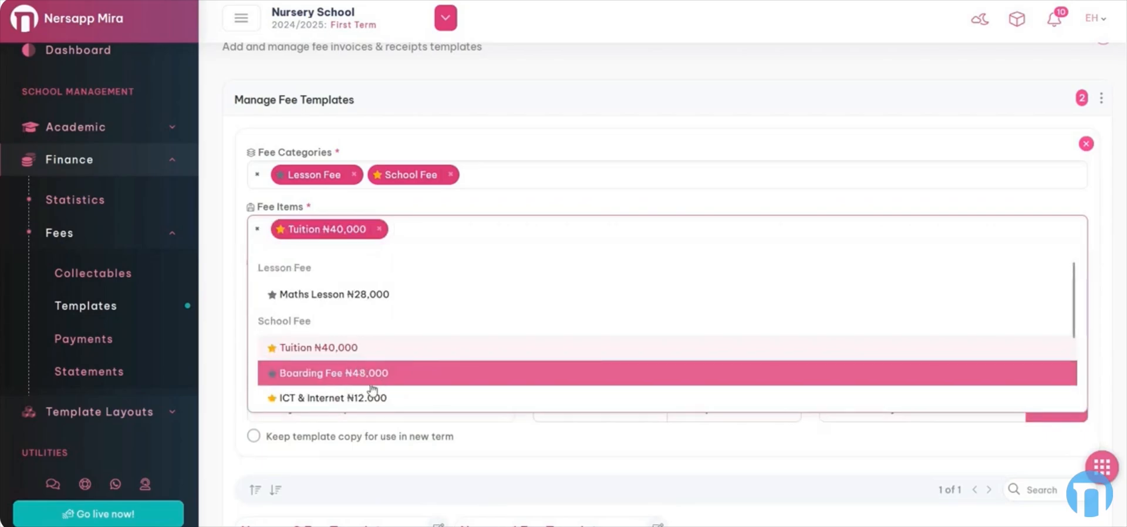
scroll(402, 349, down, 1)
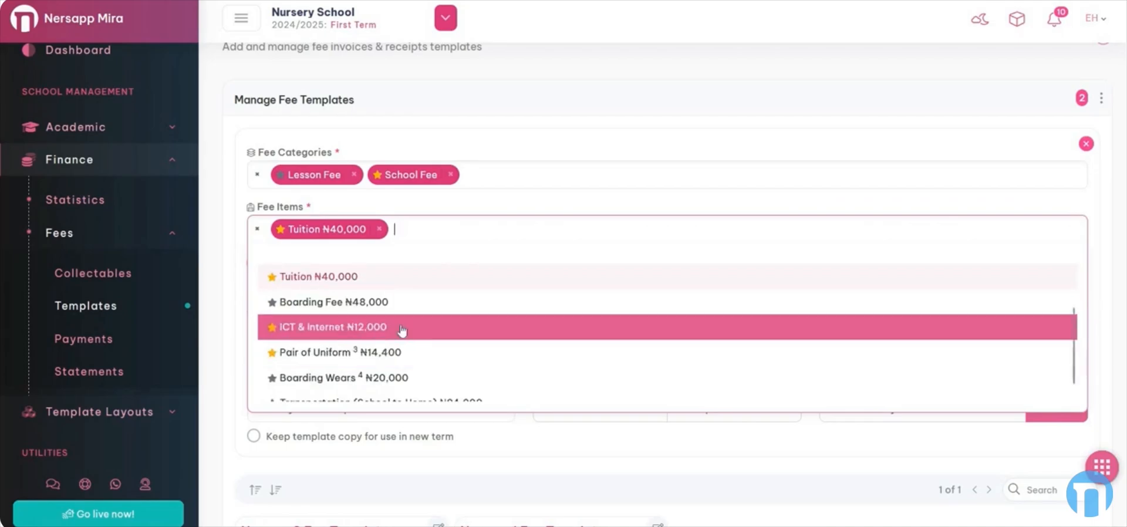
click(400, 327)
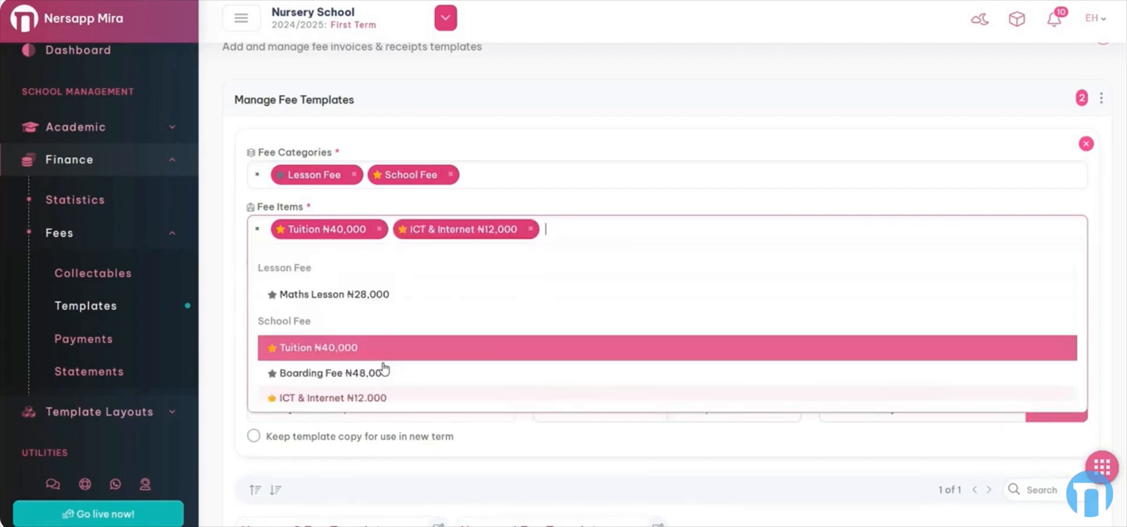
click(491, 322)
scroll(491, 322, down, 3)
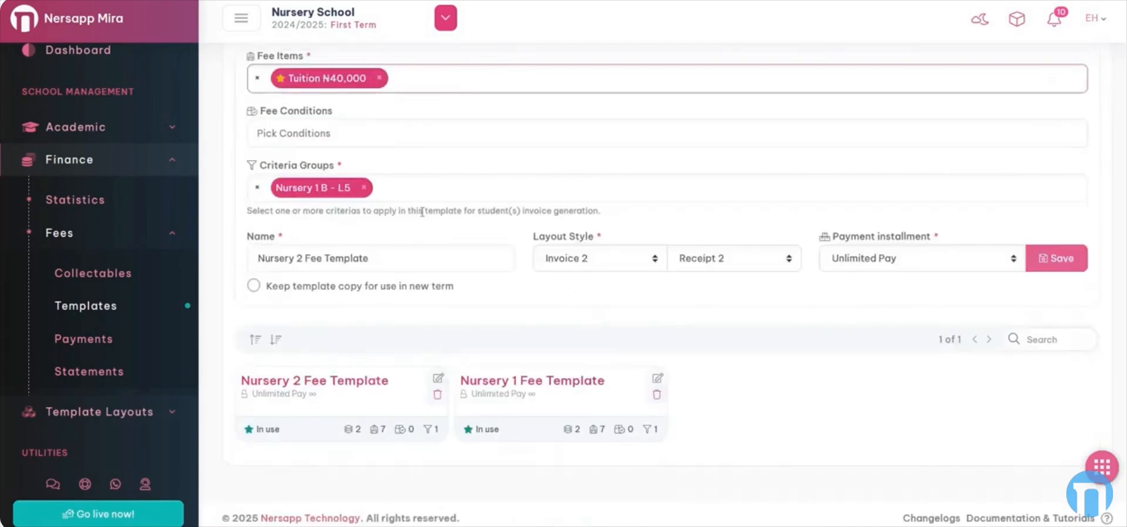
scroll(437, 196, up, 2)
Add ICT & Internet back, plus Pair of Uniform ₦14,400 and Transportation (School to Home) ₦24,000
click(423, 156)
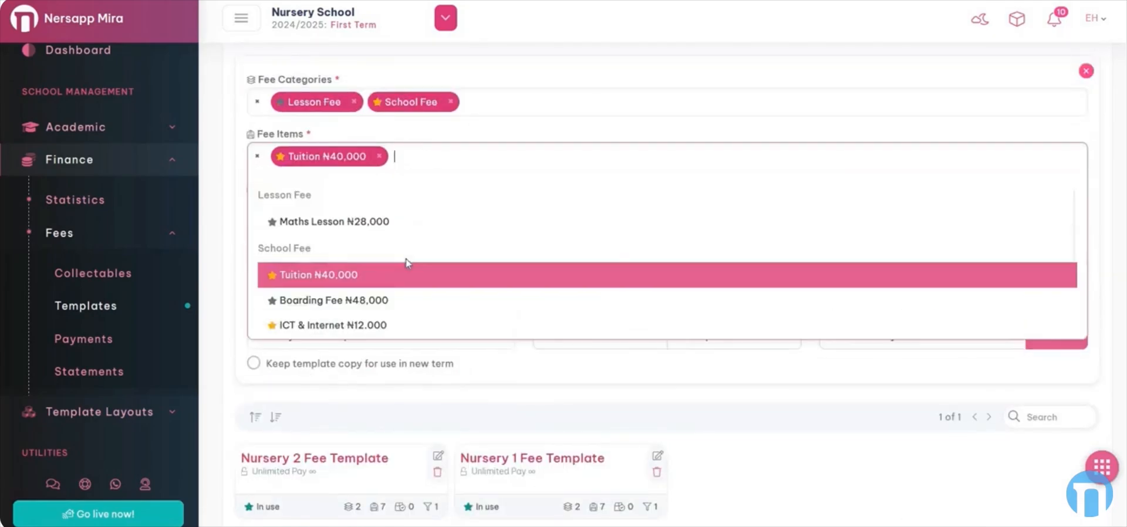
scroll(361, 285, down, 1)
click(362, 254)
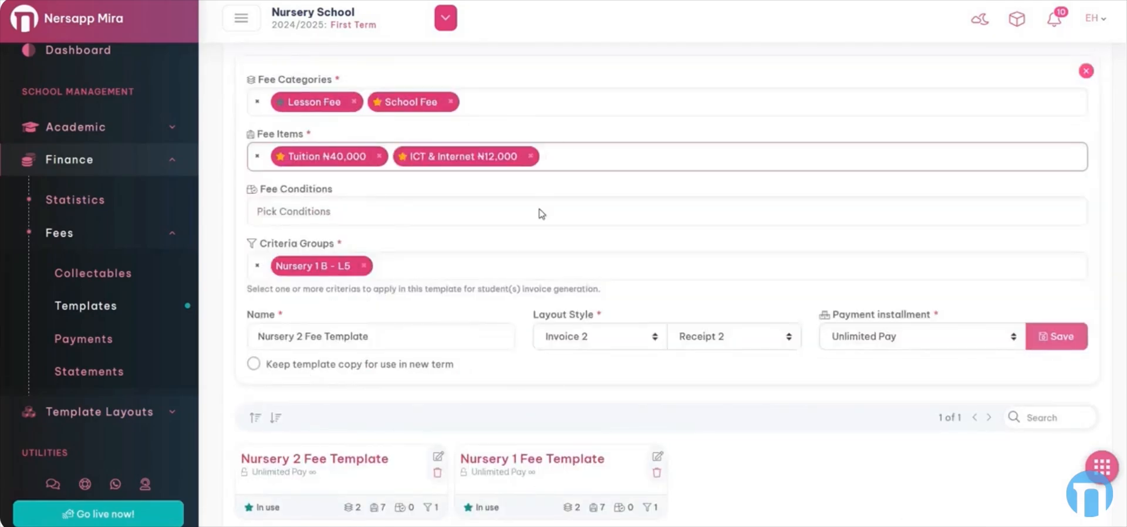
scroll(388, 323, down, 1)
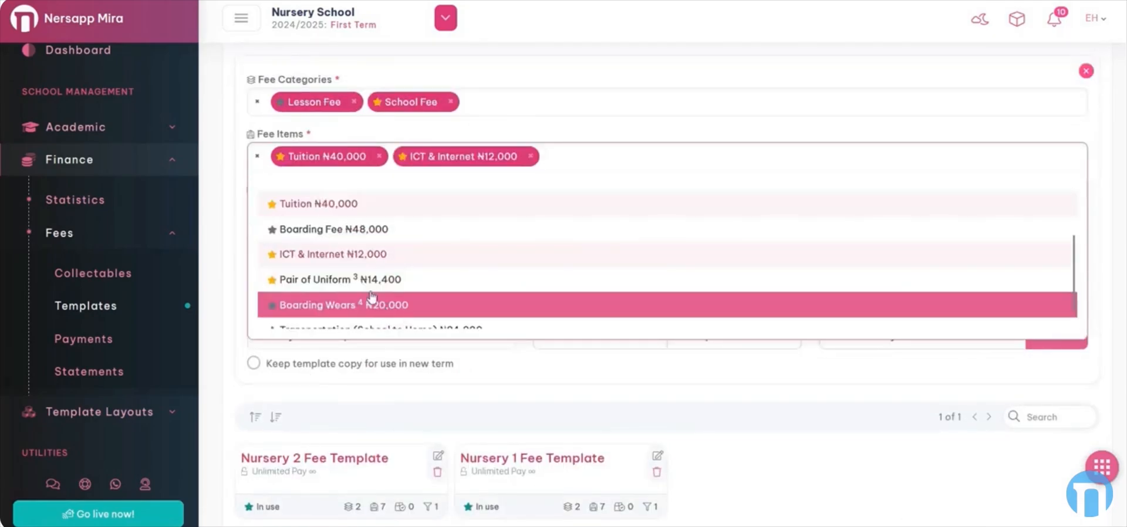
click(438, 278)
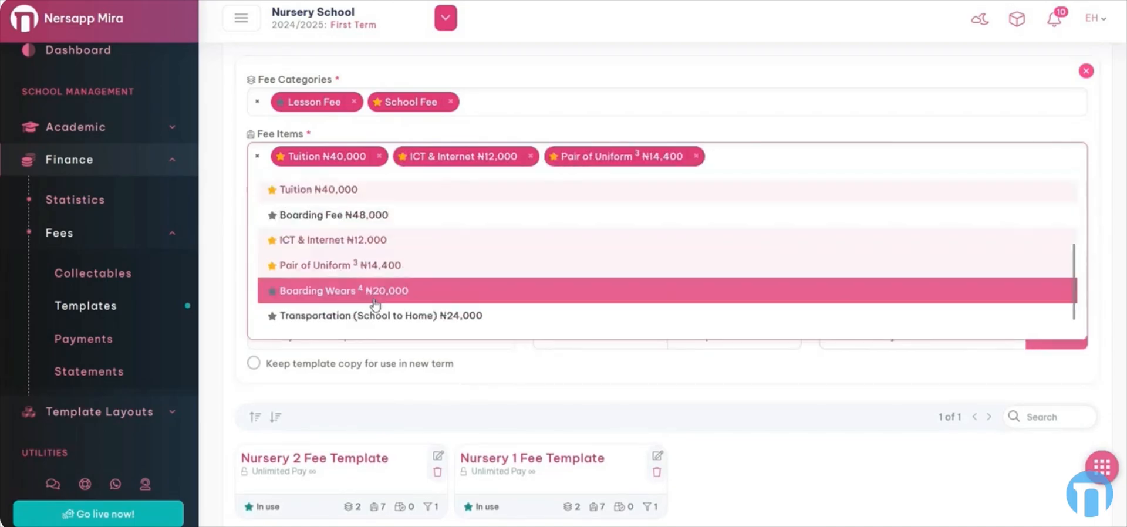
click(454, 317)
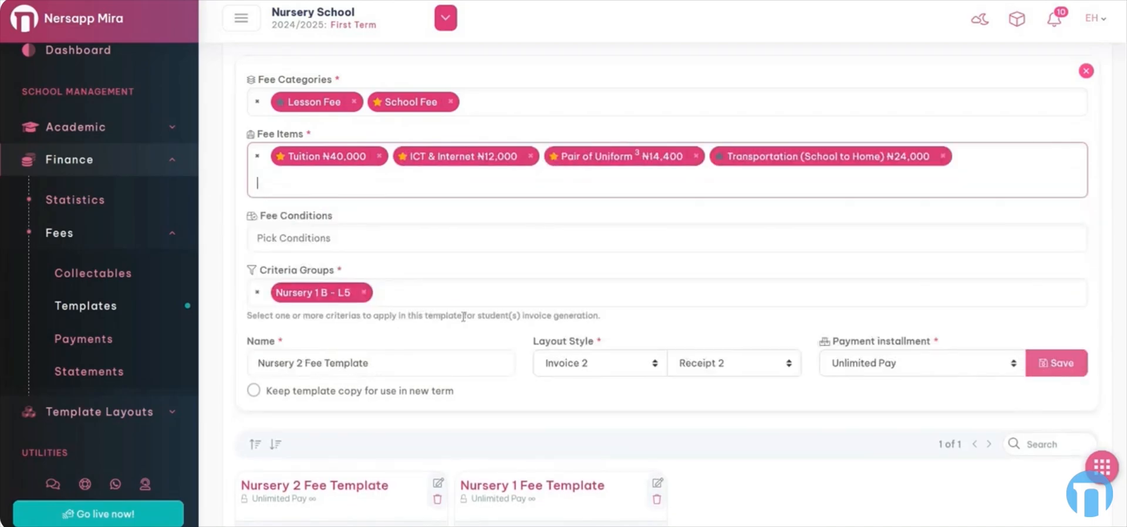
click(399, 241)
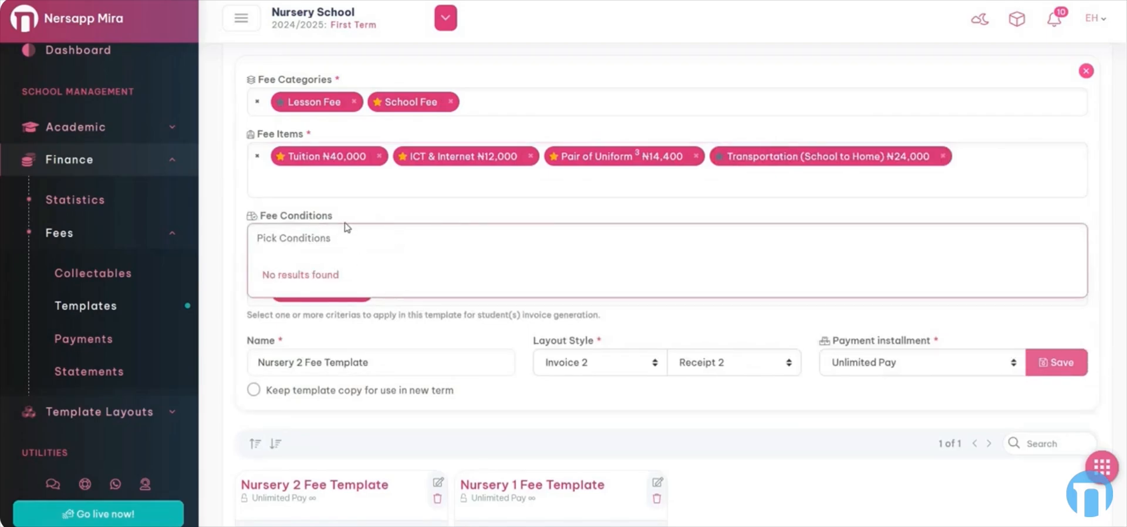
Set the criteria groups to classes Nursery 1 A - L5 and Nursery 1 B - L5
click(297, 209)
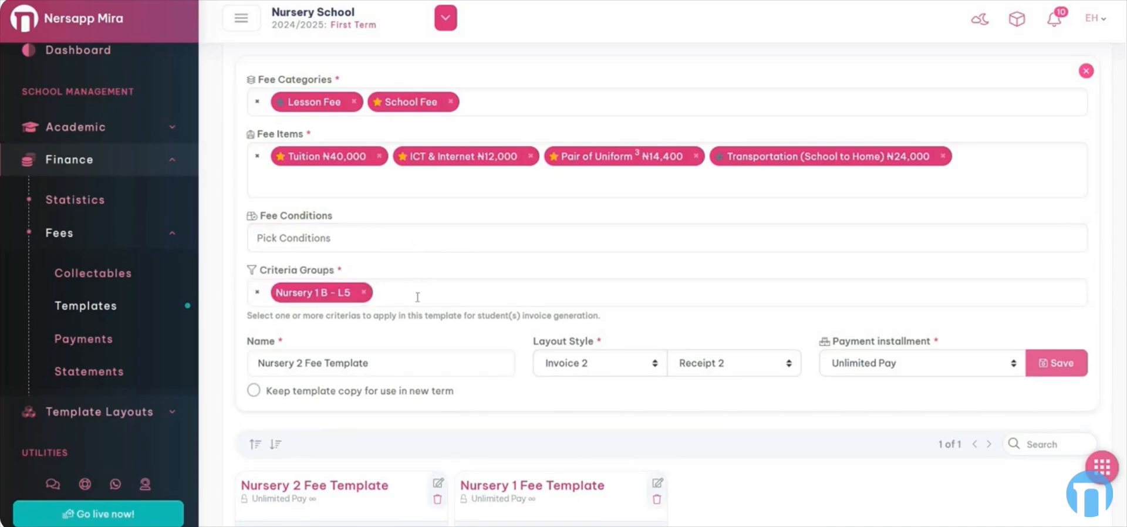
click(364, 293)
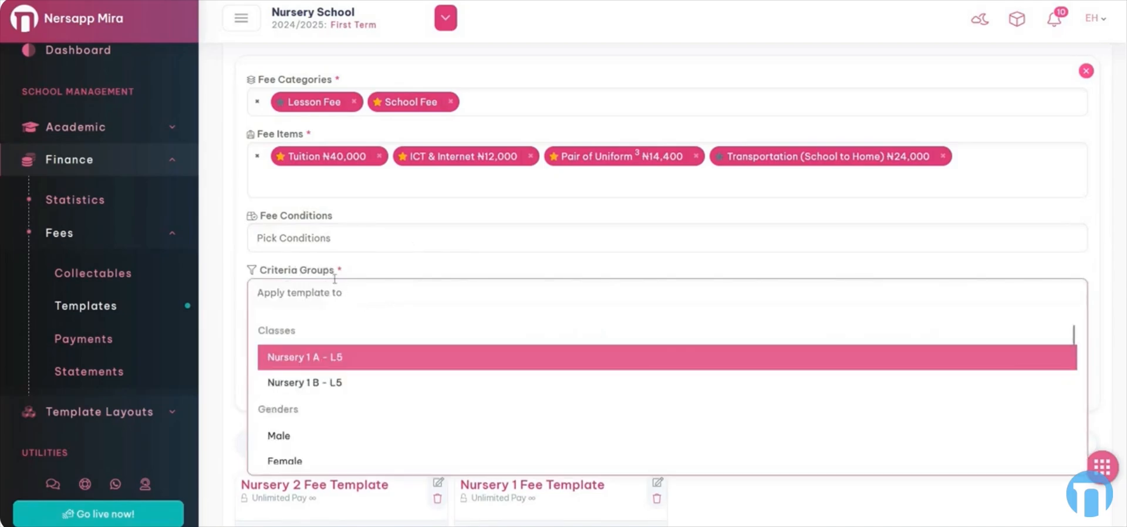
drag(342, 270, 273, 262)
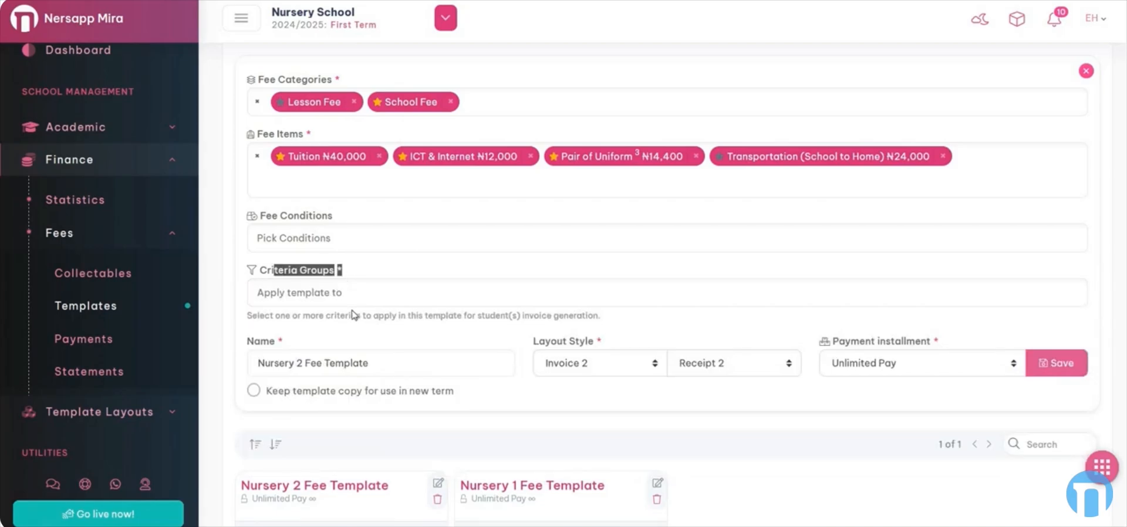
scroll(344, 309, up, 1)
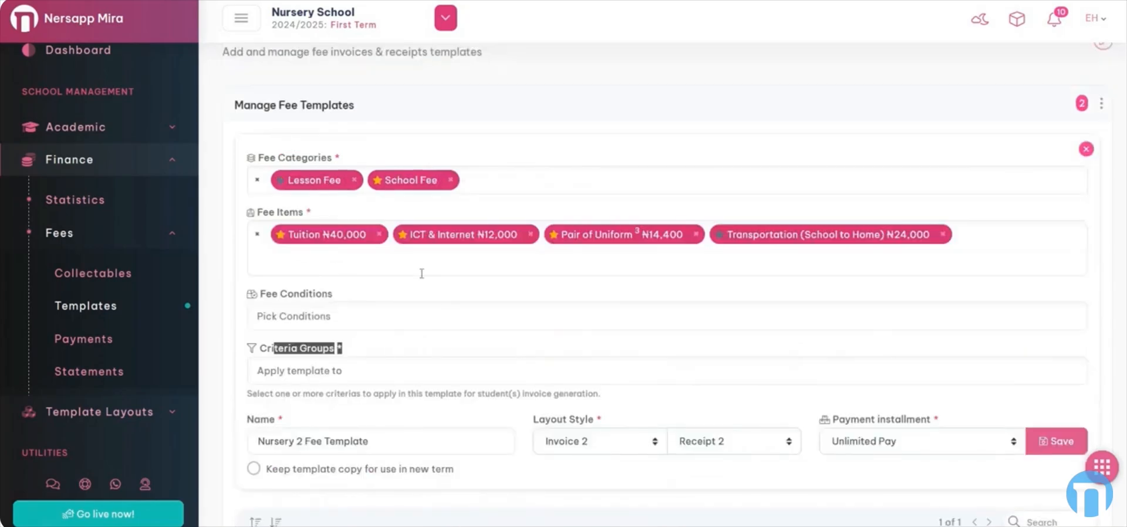
click(365, 371)
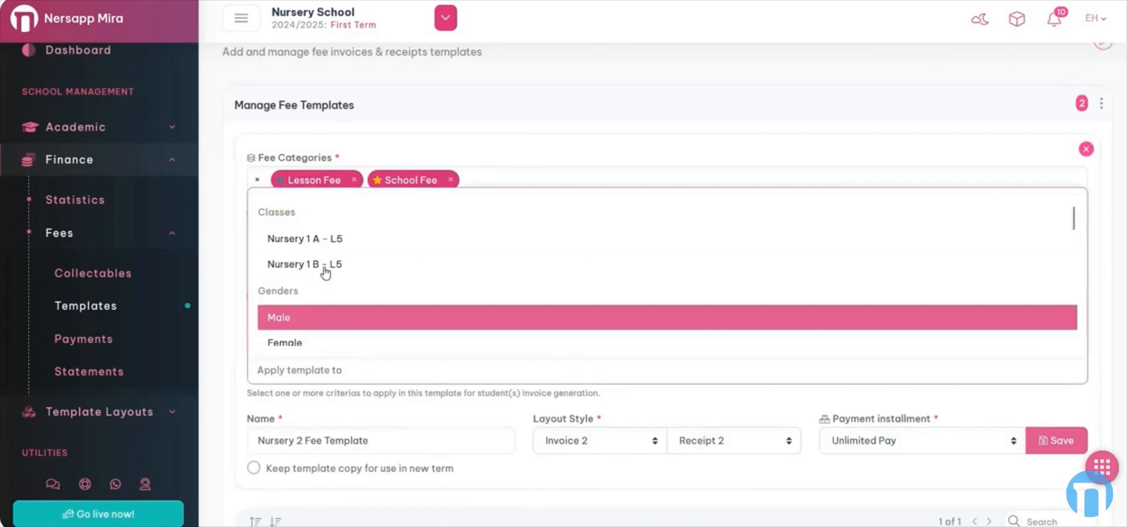
click(335, 240)
click(402, 371)
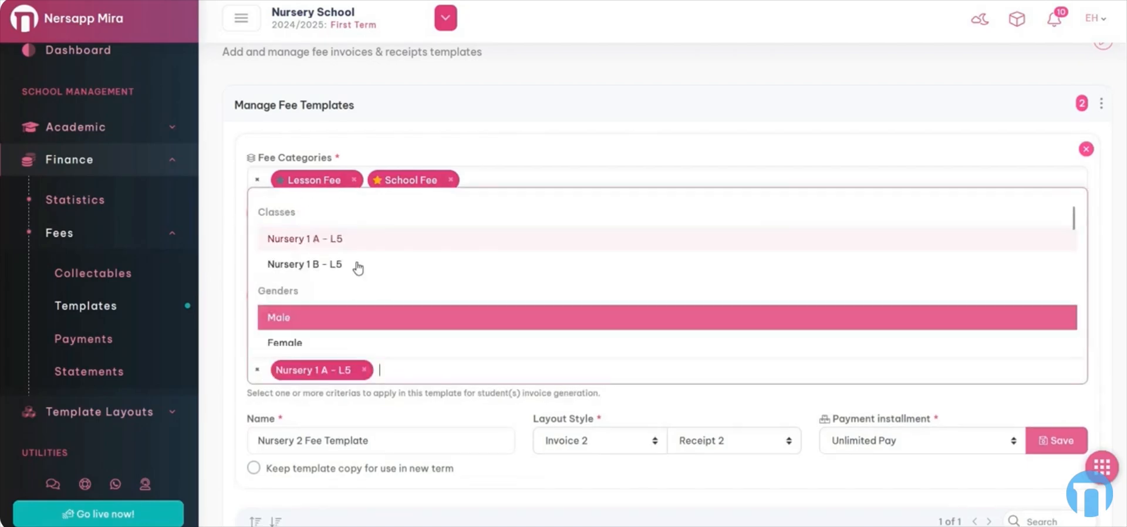
click(358, 266)
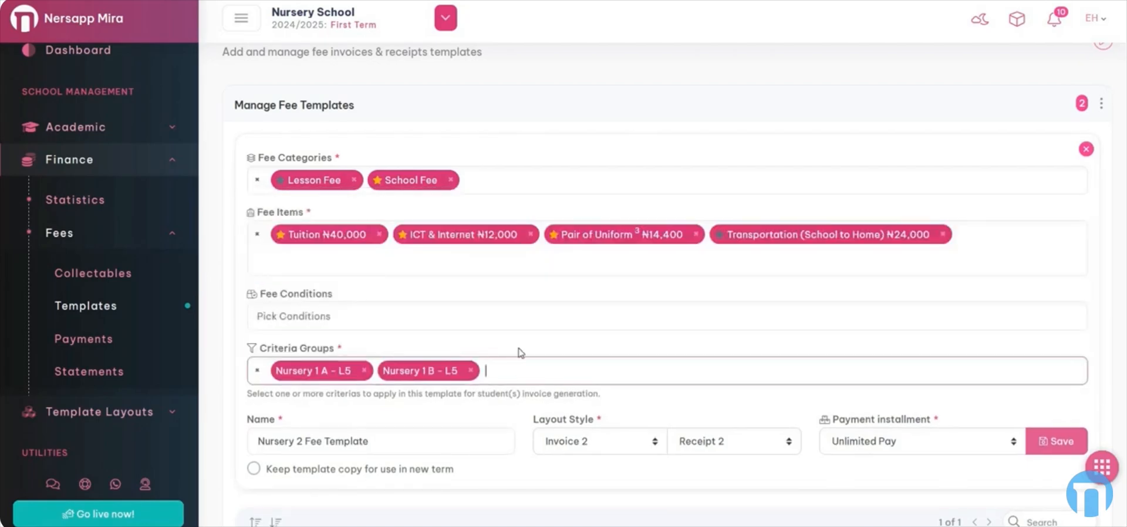
Add the Day student type to the criteria groups
click(517, 367)
scroll(387, 317, down, 5)
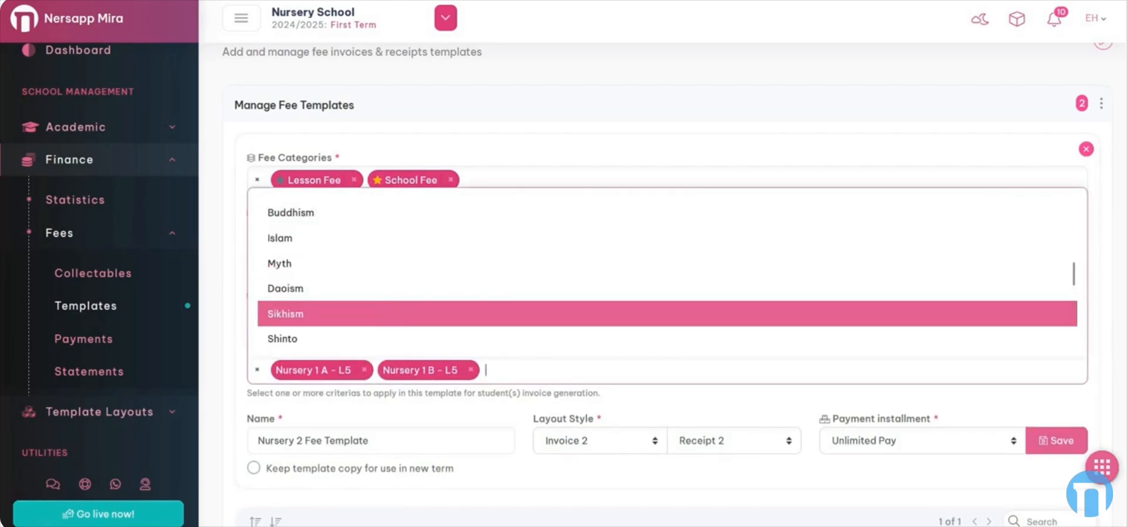
scroll(385, 315, down, 2)
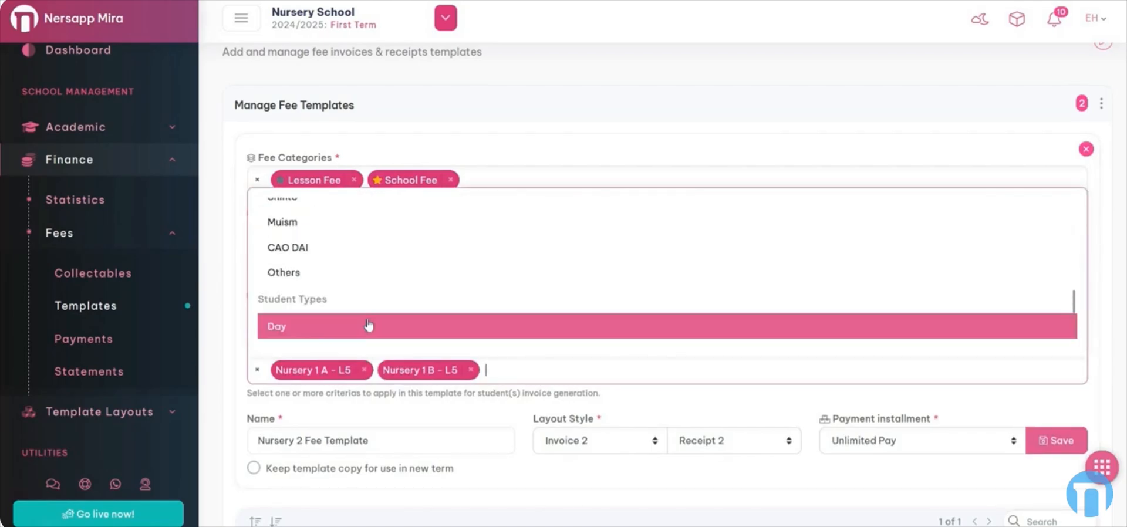
scroll(358, 323, down, 1)
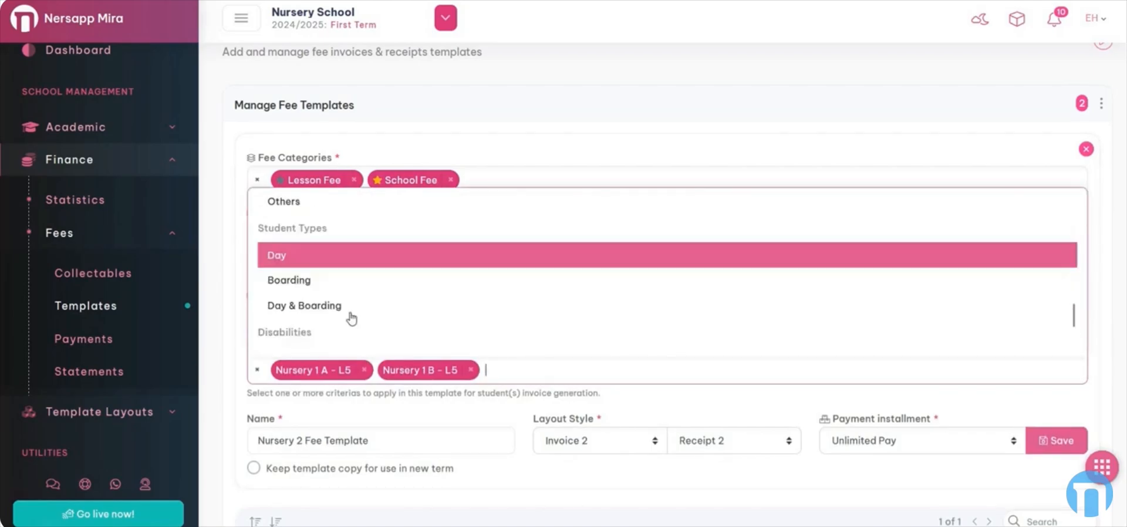
click(303, 261)
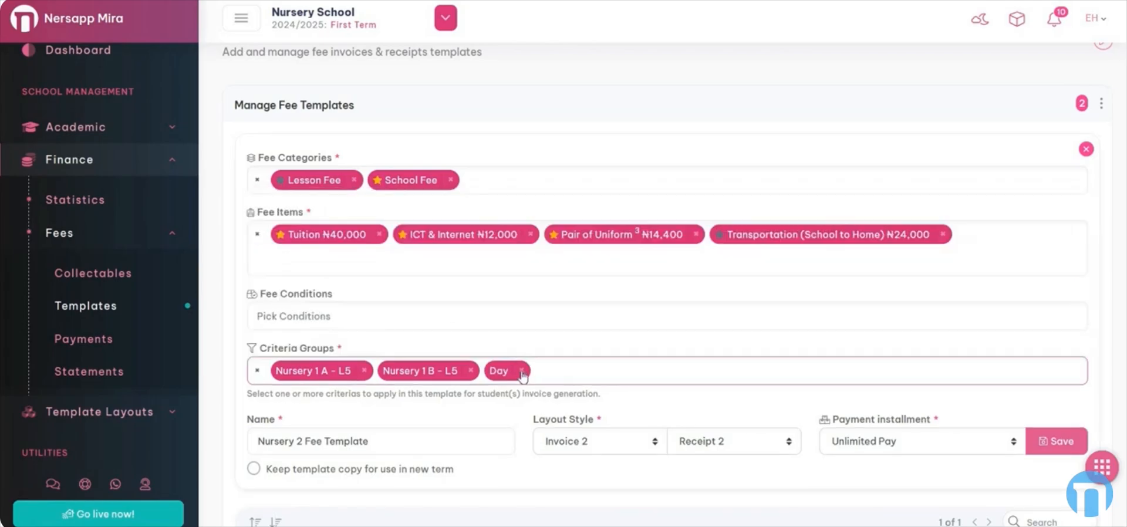
Change the template name to 'Nursery 1 A&B Day Fee Template', fixing the lowercase 'fee'
text(Nursery )
text(1 A&B Day)
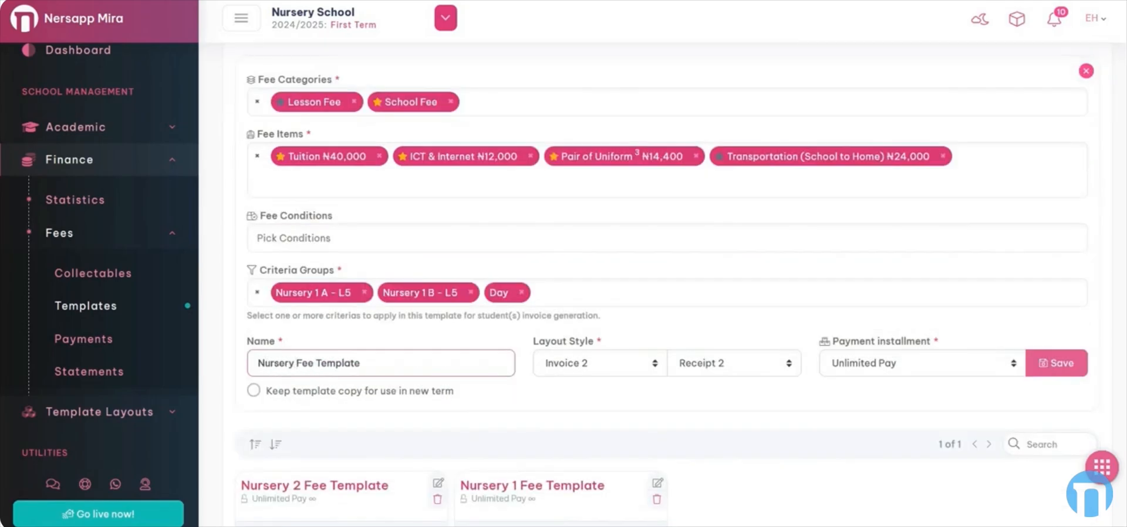
key(Delete)
key(Delete)
key(Delete)
key(Delete)
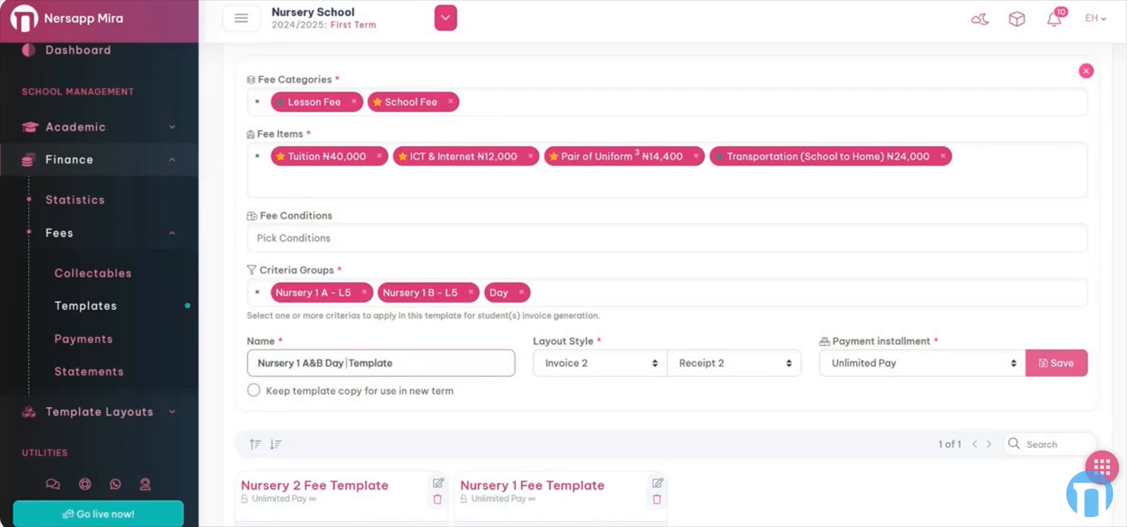
text(fee)
key(BackSpace)
key(BackSpace)
key(BackSpace)
text(Fee)
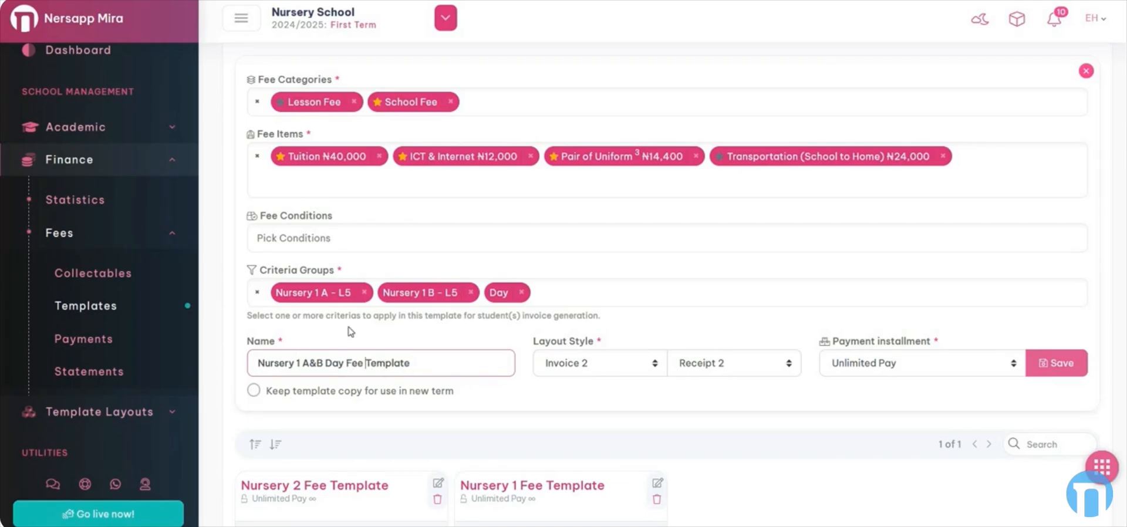
Check the layout style choices and view a sample invoice print preview
click(583, 367)
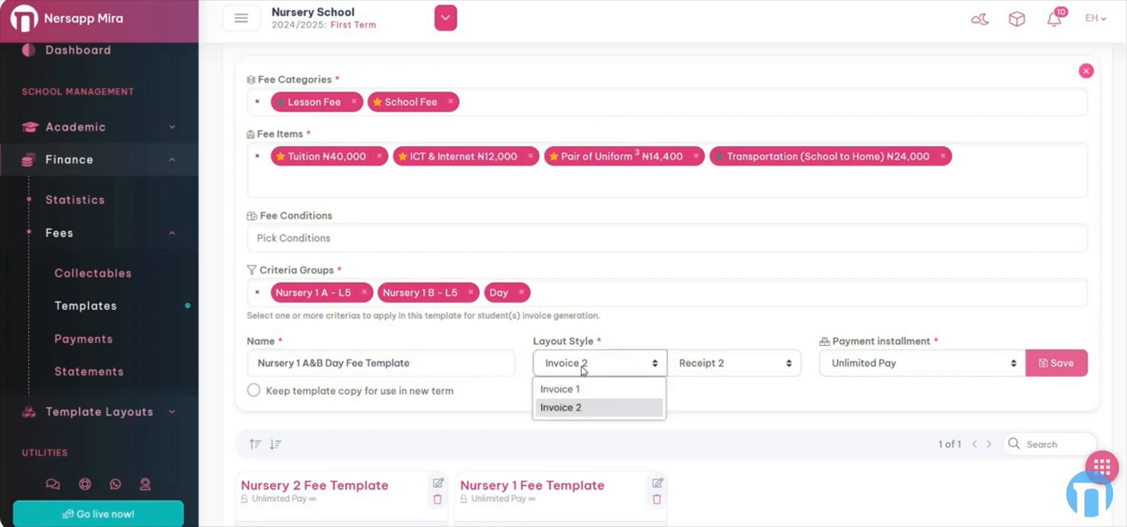
click(560, 408)
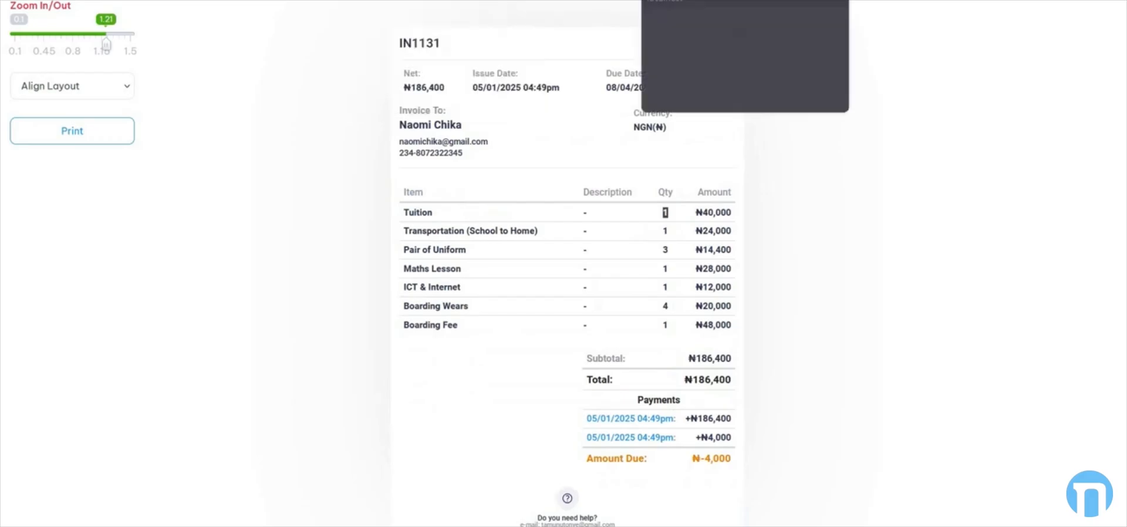
After viewing the sample receipt, choose Invoice 1 and Receipt 1 layouts with Unlimited Pay installment
click(698, 1)
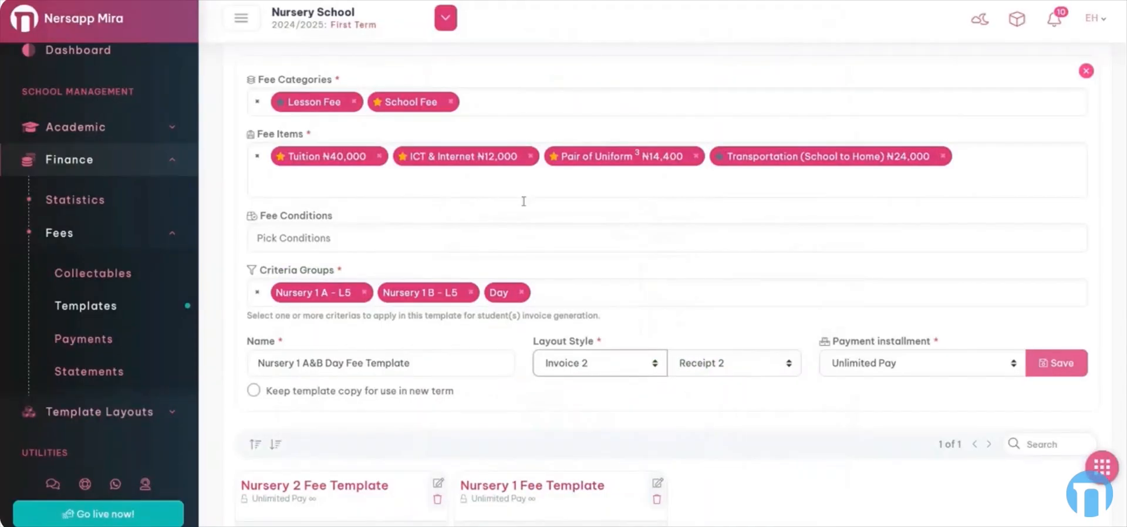
click(598, 371)
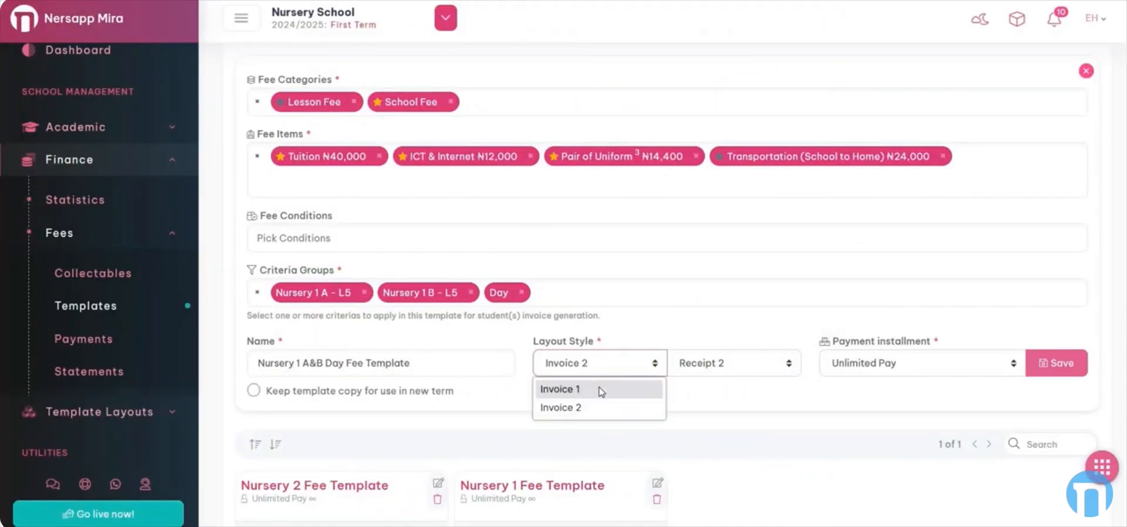
click(601, 391)
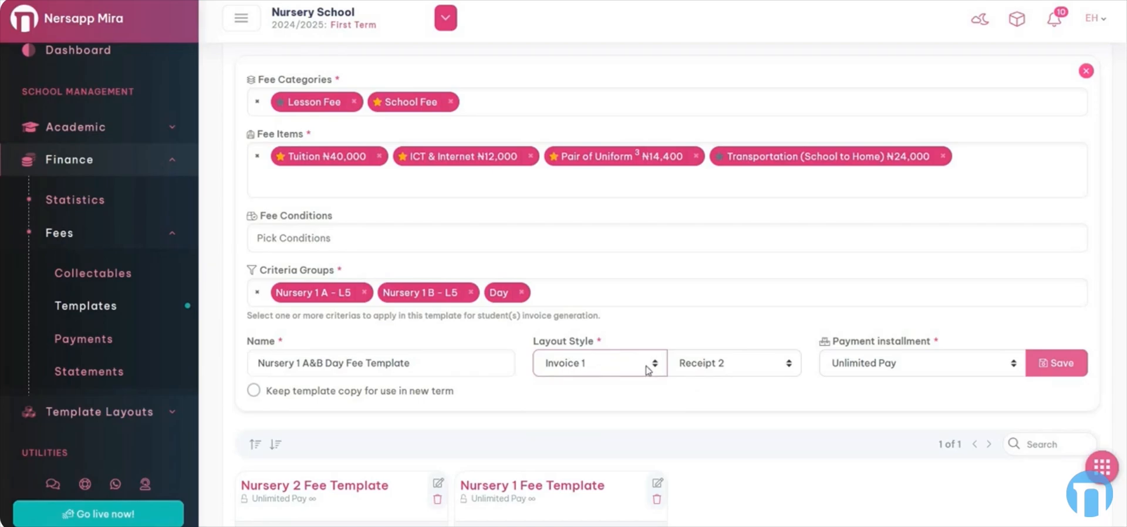
click(728, 367)
click(815, 402)
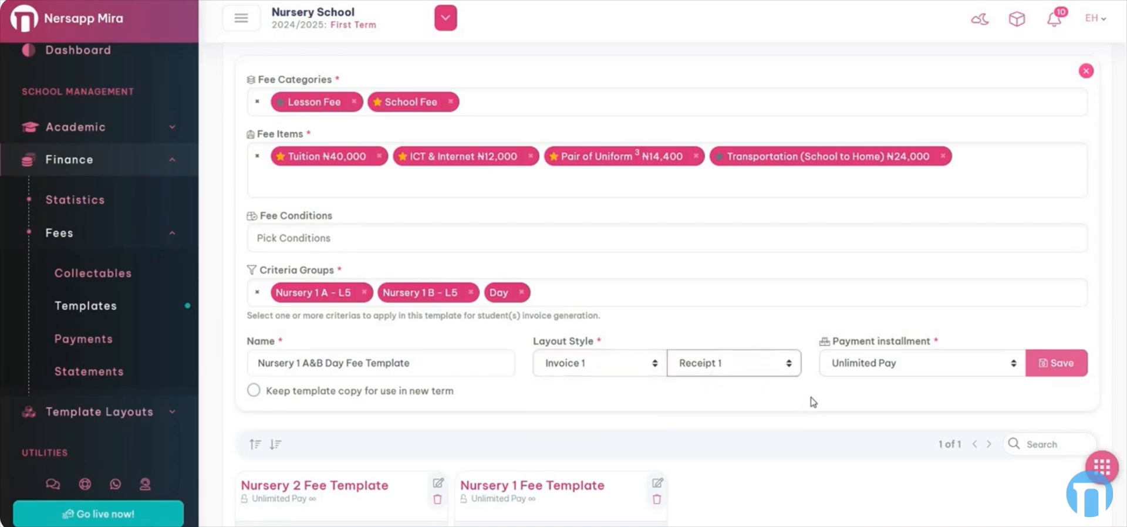
click(906, 367)
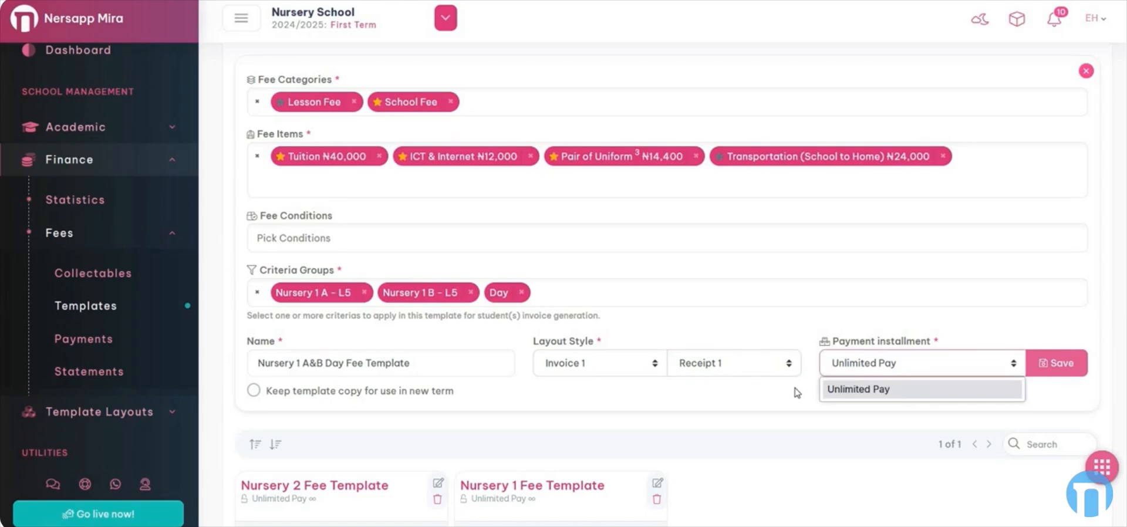
click(901, 392)
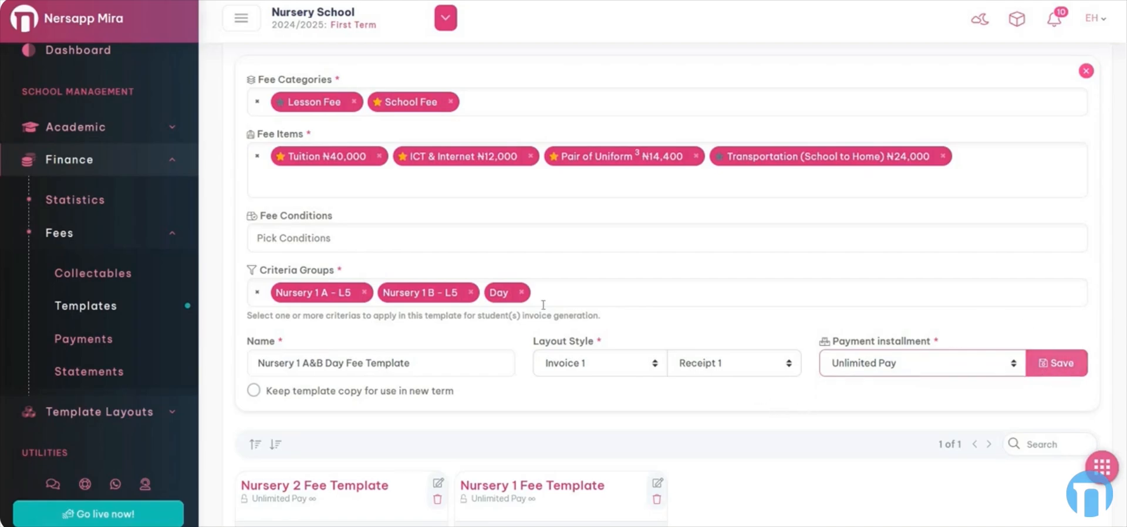
scroll(566, 328, up, 2)
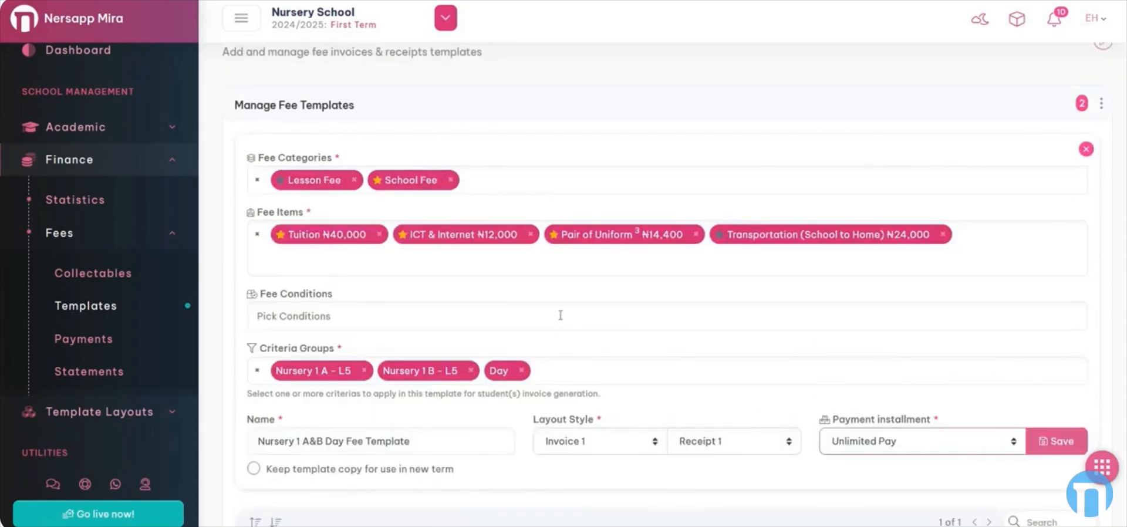
scroll(561, 316, down, 2)
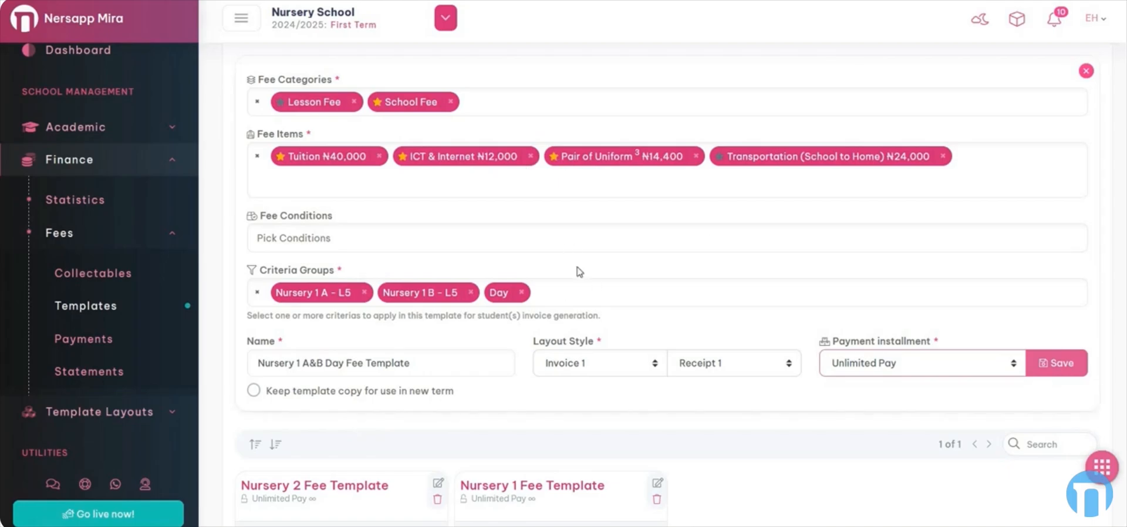
Tick 'Keep template copy for use in new term', close the form, and switch to Primary School
click(253, 392)
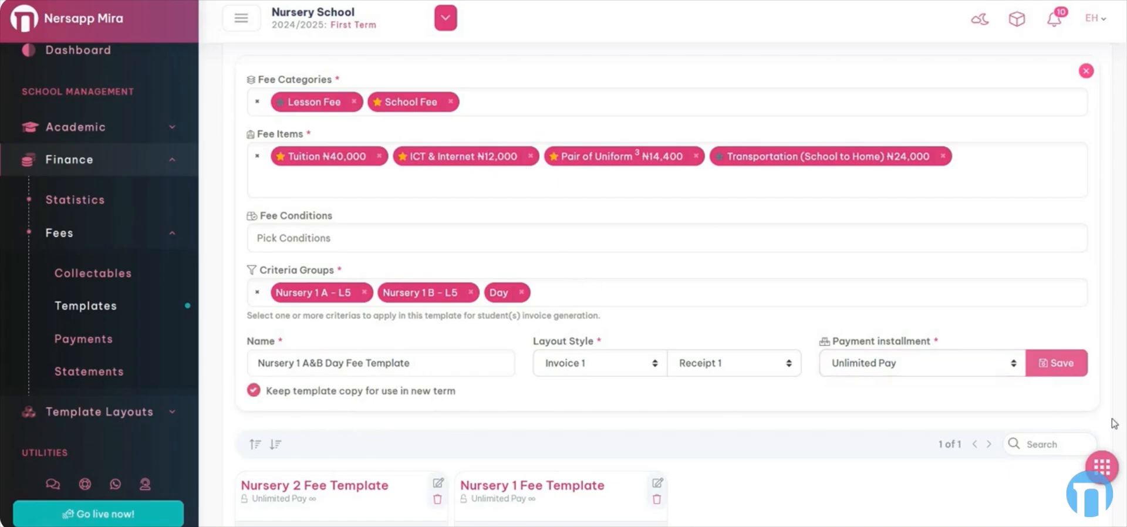
scroll(1104, 205, up, 3)
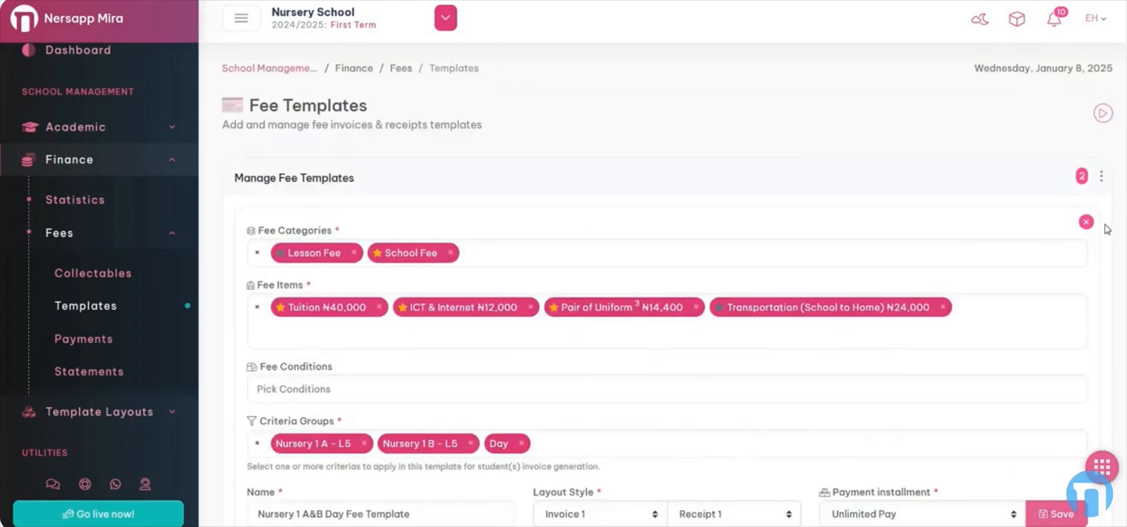
click(1087, 222)
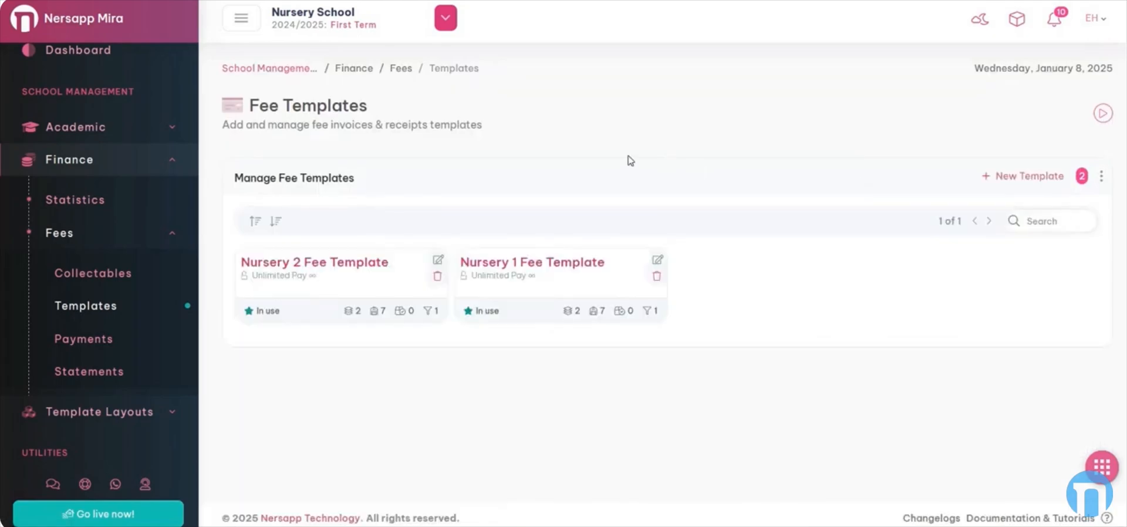
click(442, 26)
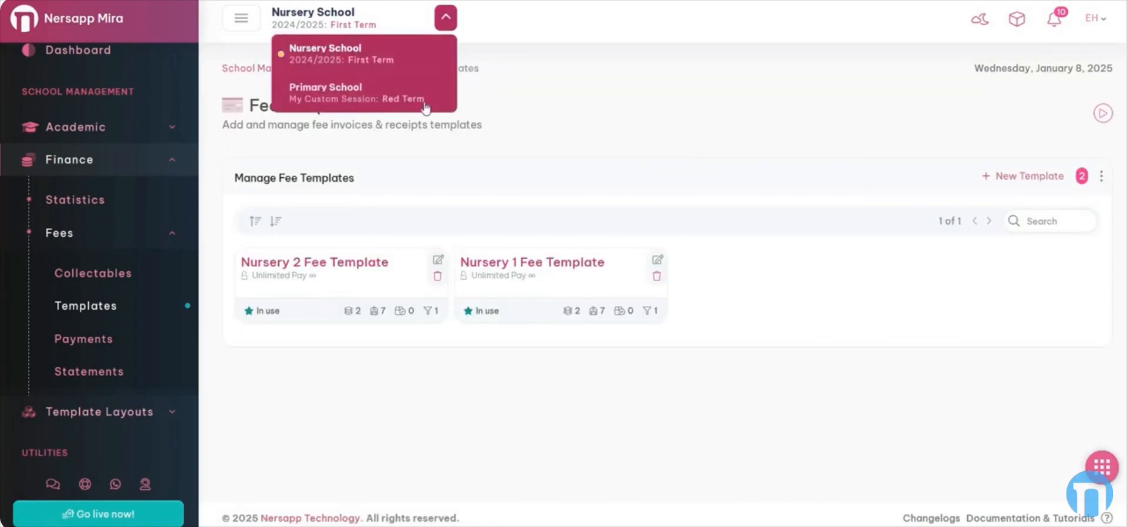
click(426, 100)
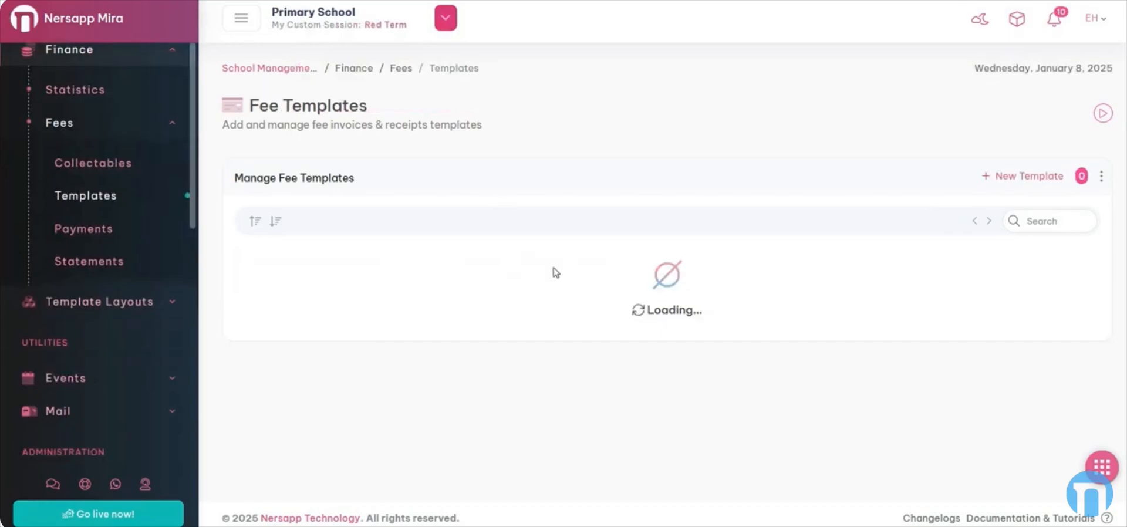
Start a new template with School Fee and Transport categories, and Tuition ₦200,000, Uniform ₦6,000, transport ₦25,000 items
click(1025, 175)
click(371, 252)
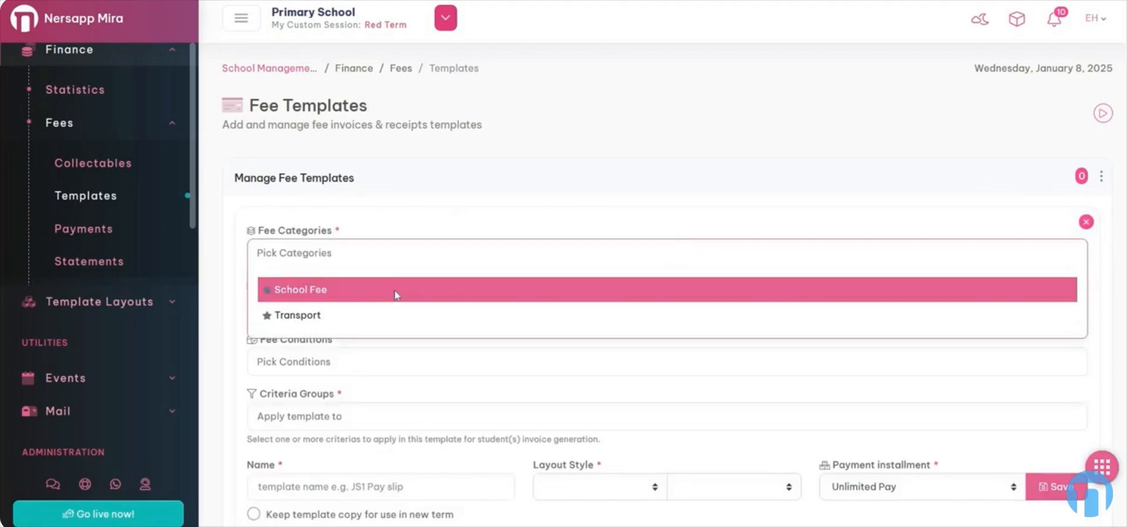
click(394, 293)
click(393, 315)
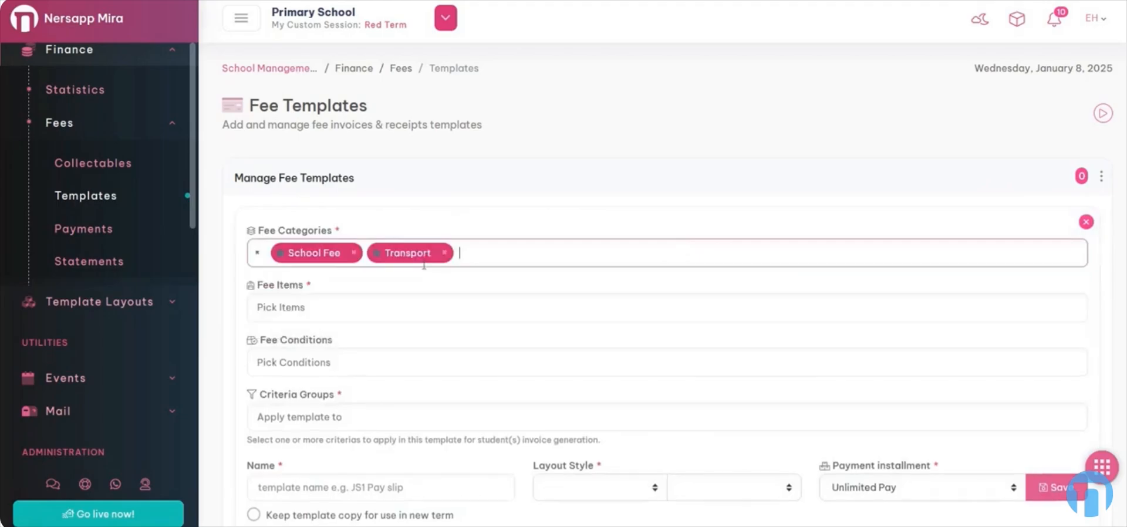
scroll(331, 154, down, 3)
click(330, 153)
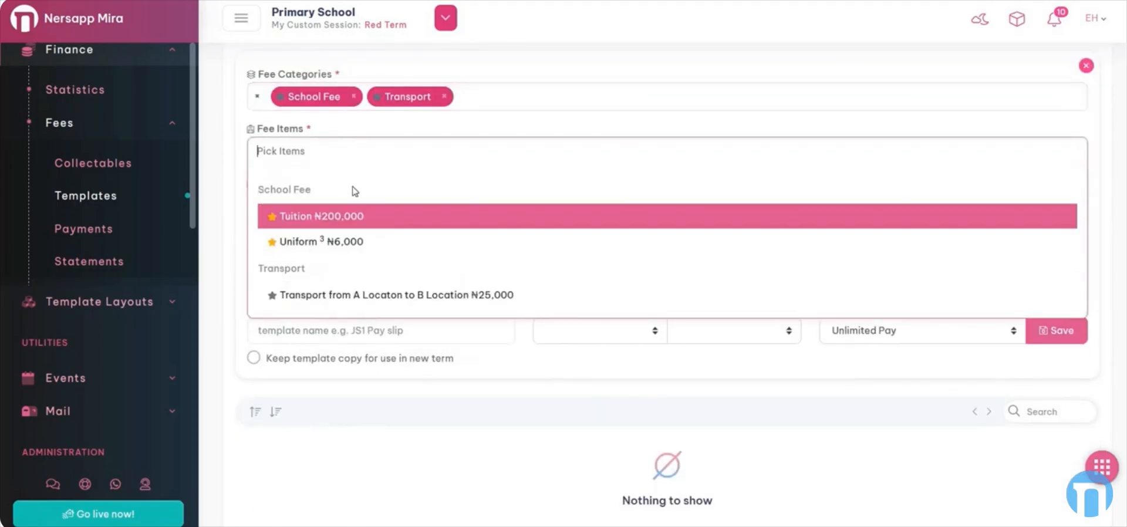
click(352, 217)
click(385, 242)
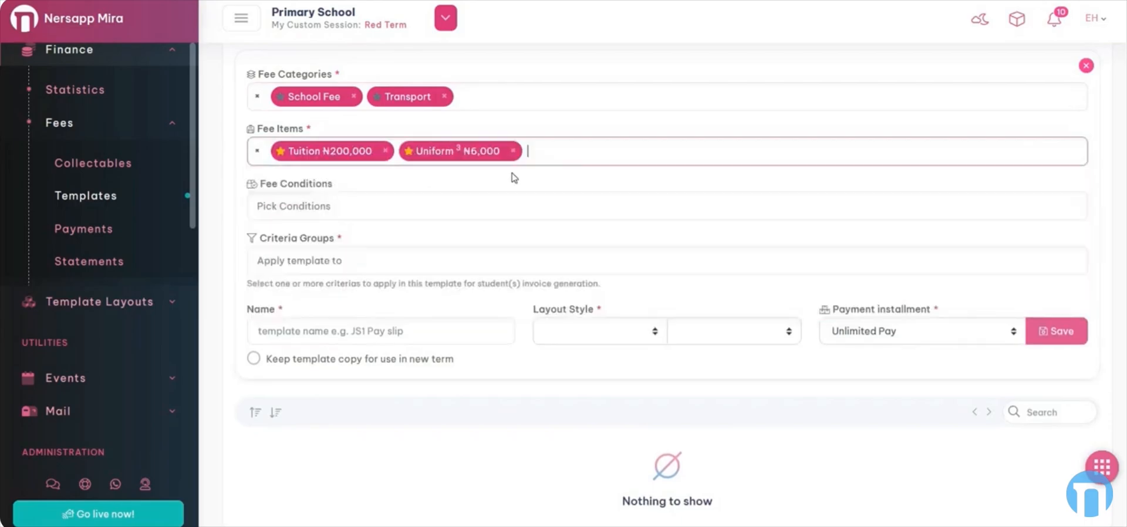
click(448, 293)
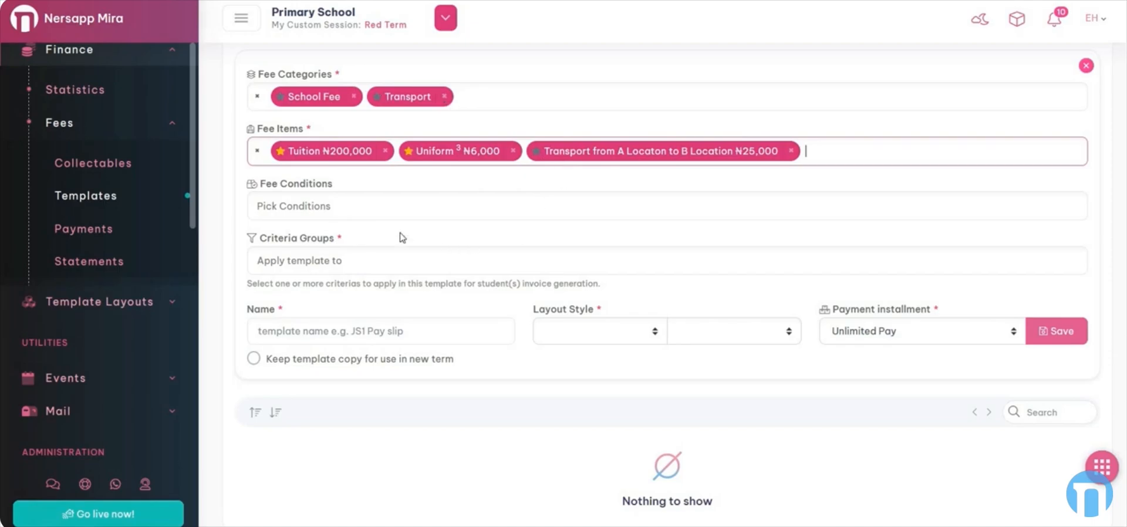
Add the Late Payment condition and apply the template to Primary 1 - L10
click(342, 205)
click(356, 244)
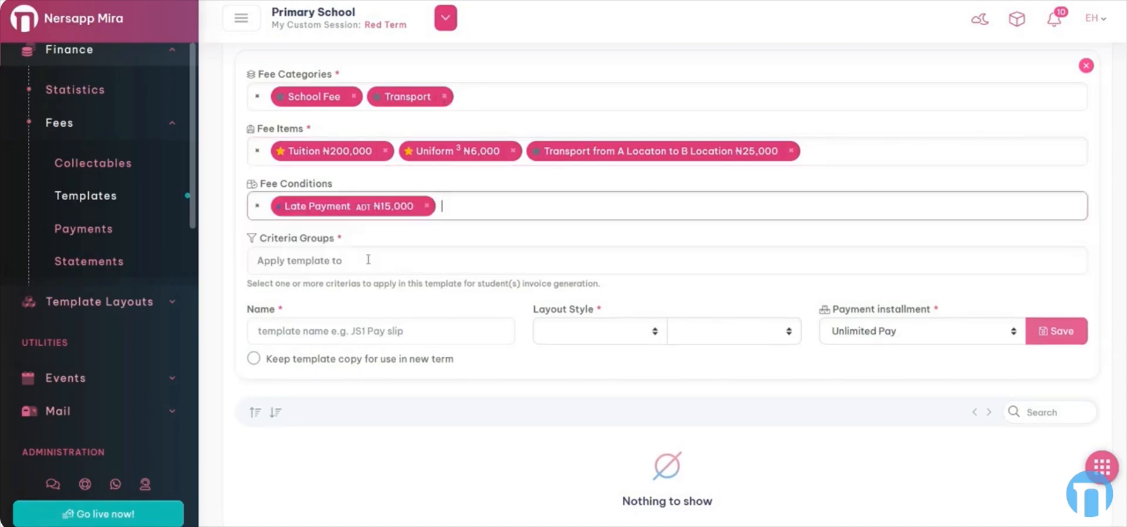
click(375, 259)
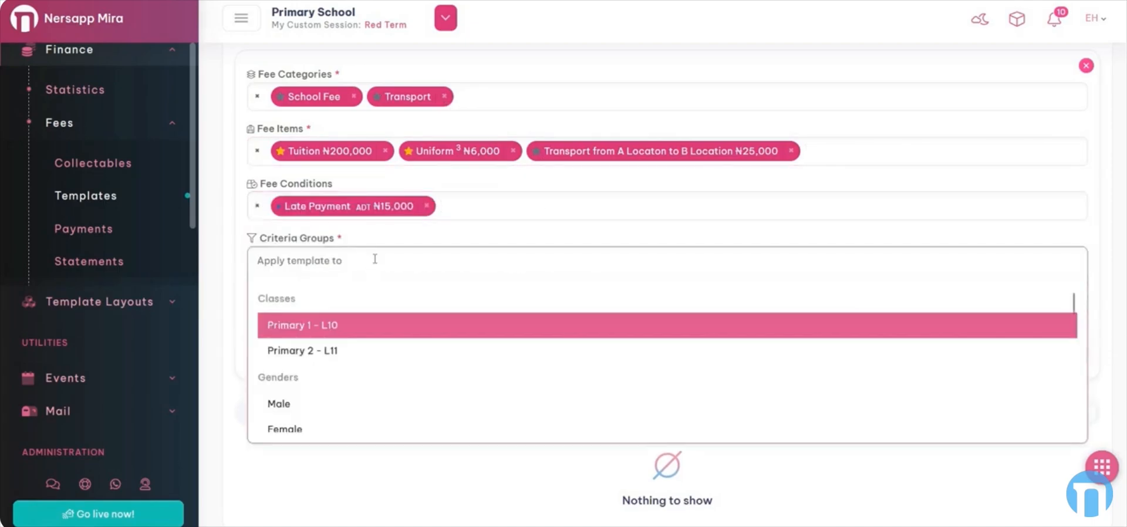
click(351, 333)
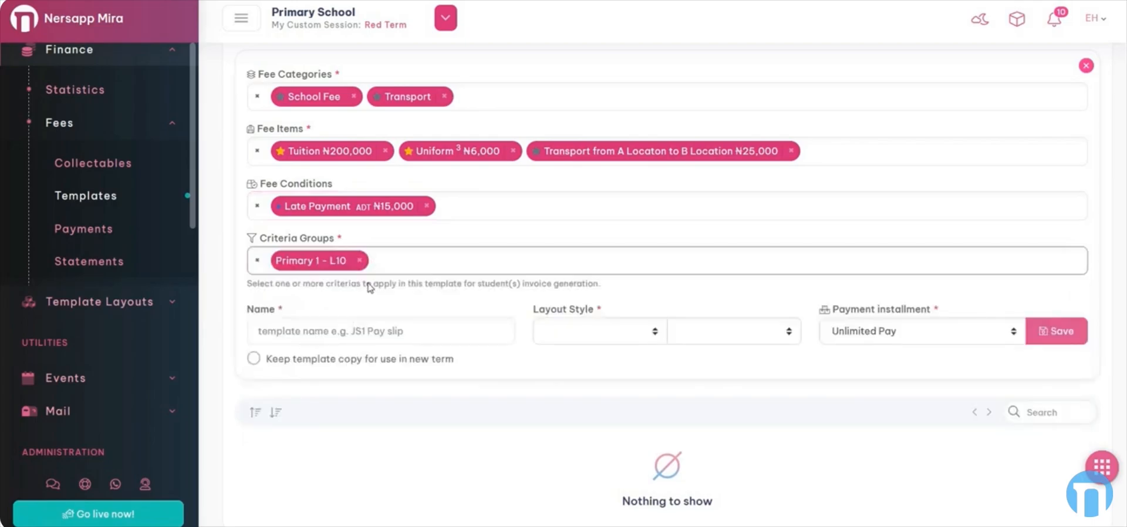
click(320, 333)
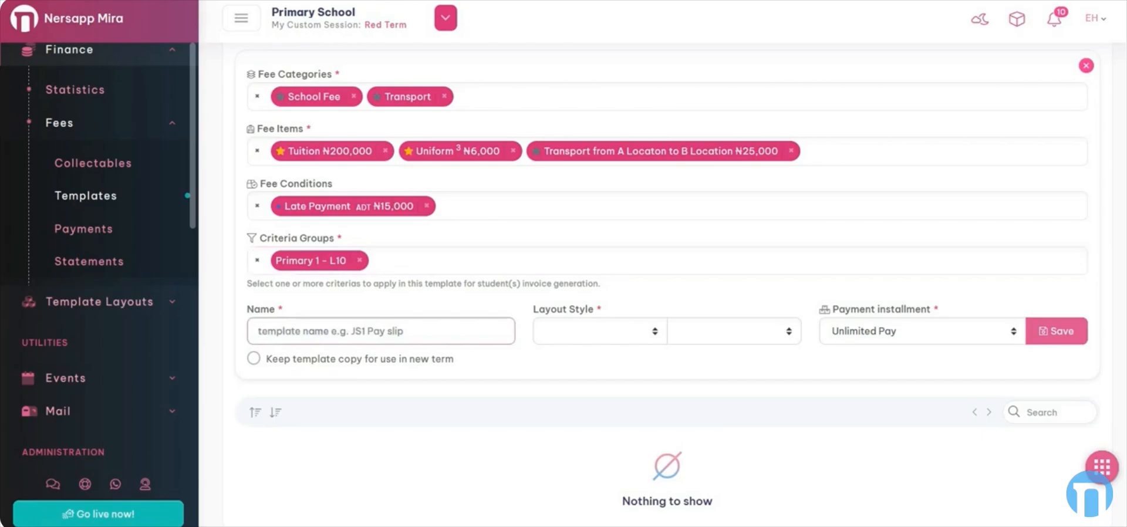
Name the template 'Primary 1 Fee Tpl' and pick the Invoice 1 and Receipt 1 layouts
text(Primary 1 T)
key(BackSpace)
text(Fee Tpl)
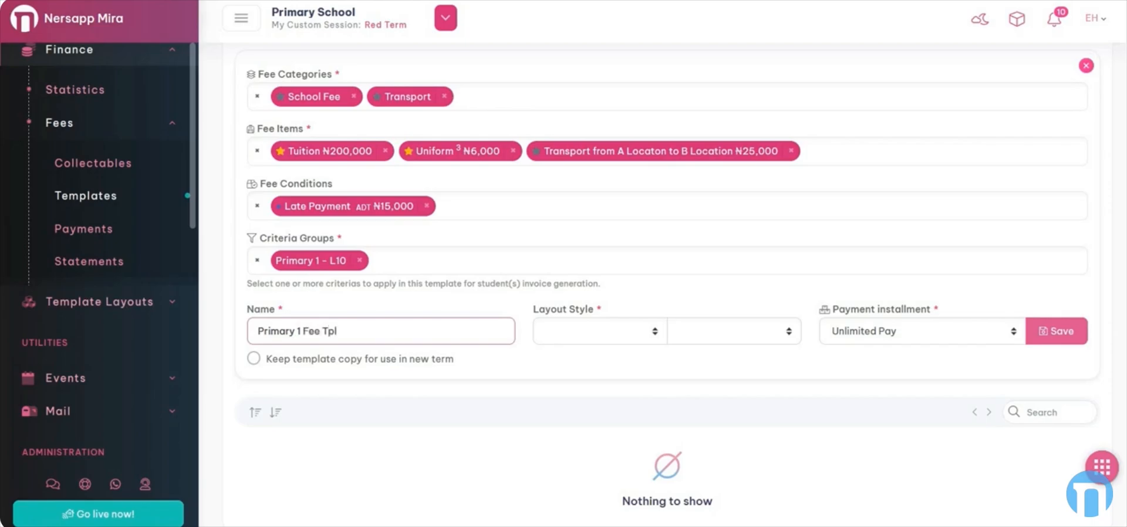
click(593, 331)
click(737, 323)
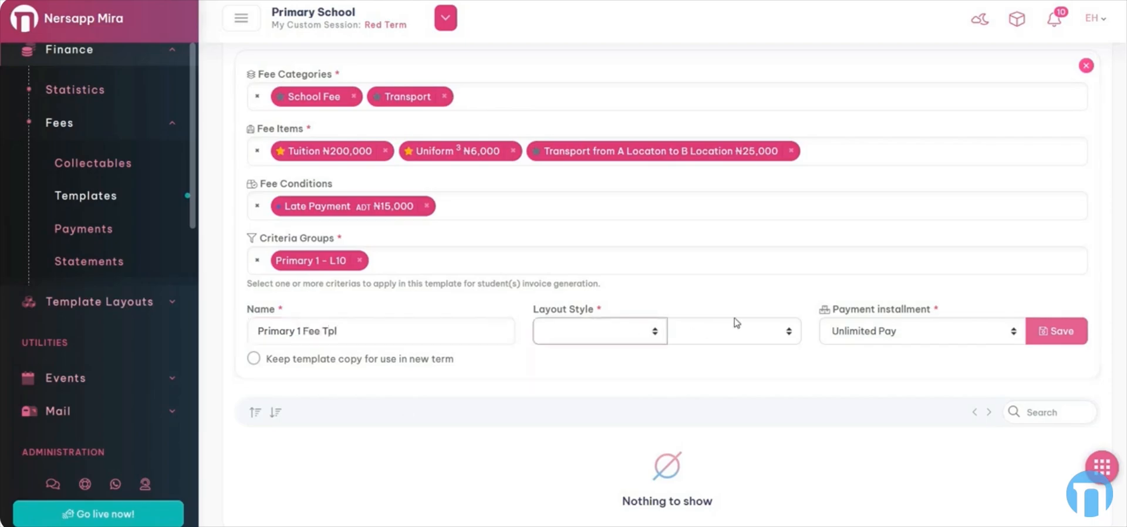
click(733, 336)
click(731, 355)
Set payment to Twice Installment, keep a copy for new terms, and save the template
click(869, 338)
click(921, 281)
click(911, 330)
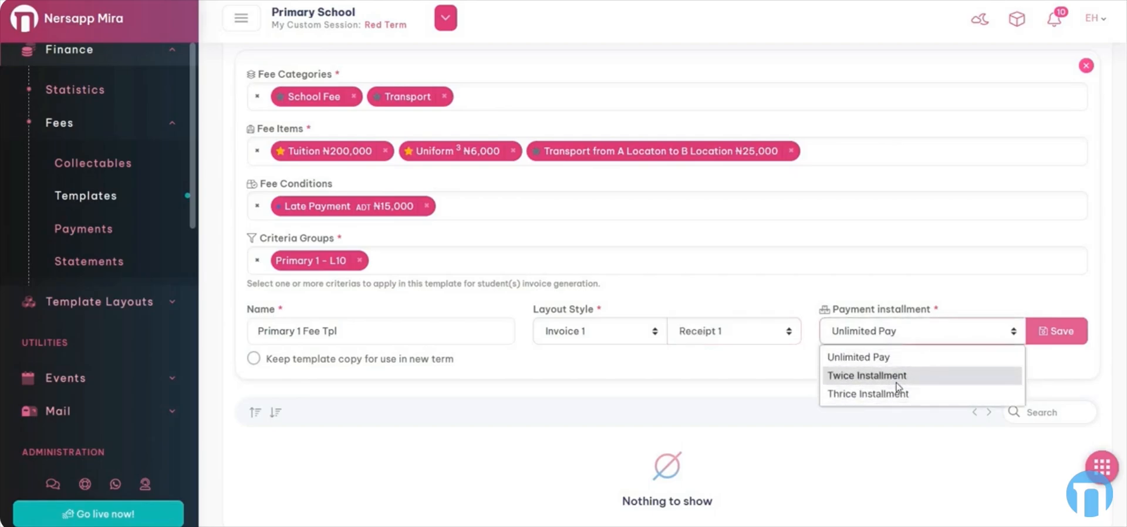
click(349, 360)
click(1057, 333)
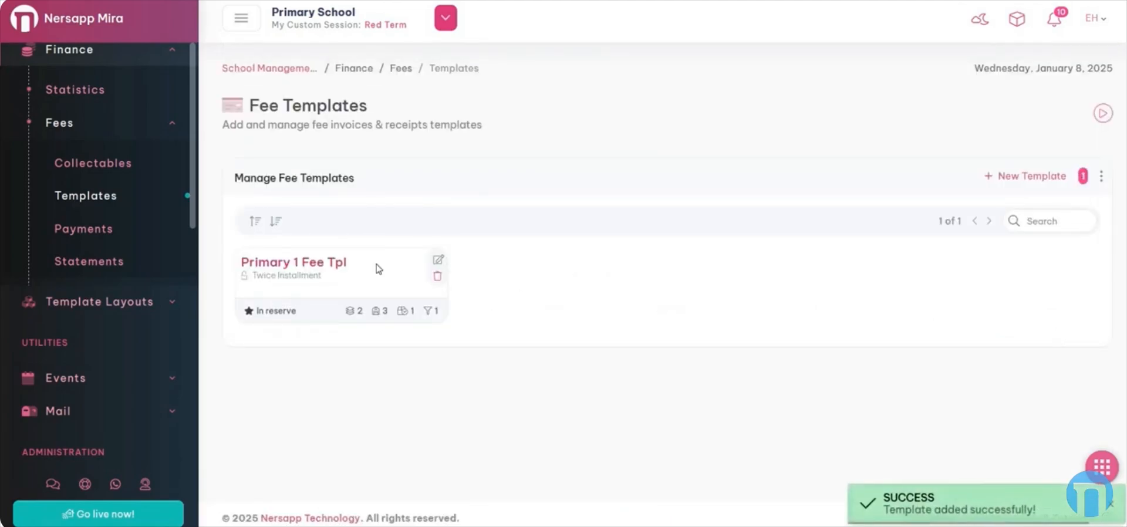
drag(348, 268, 257, 287)
click(275, 286)
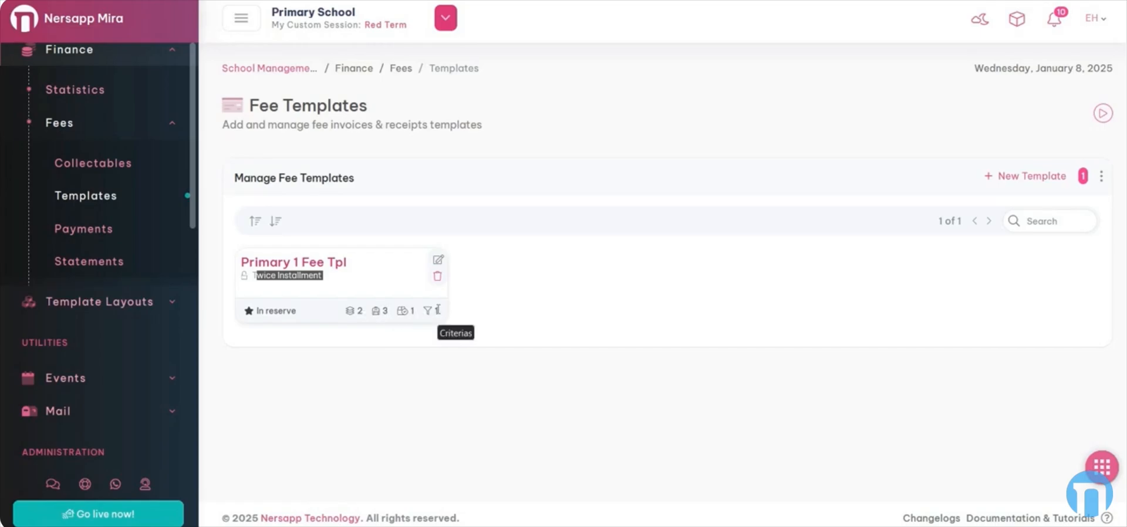
Add Day & Boarding beside Primary 1 - L10 in Primary 1 Fee Tpl's criteria groups, save, then start a new template
click(438, 259)
scroll(469, 302, down, 3)
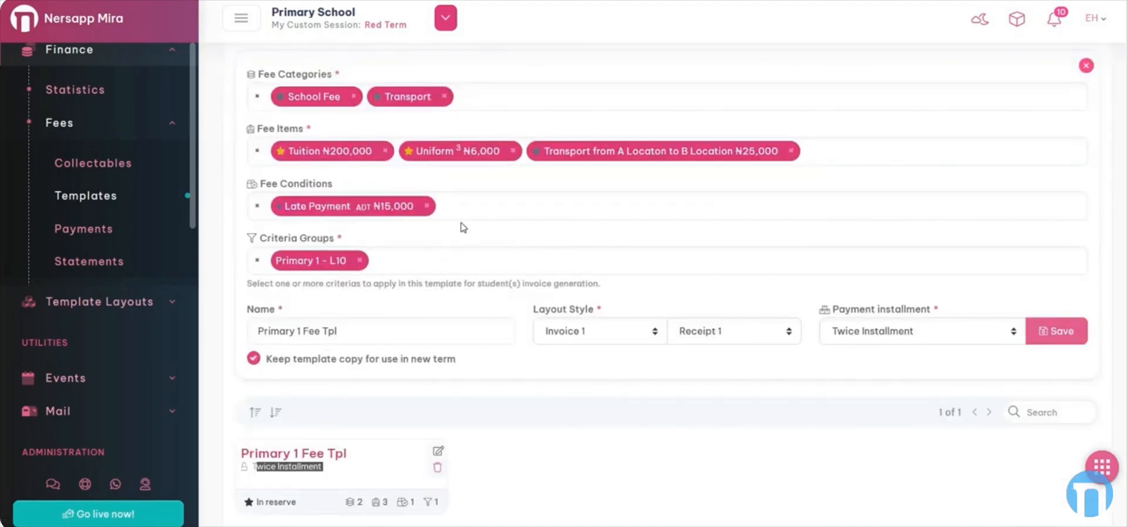
click(415, 261)
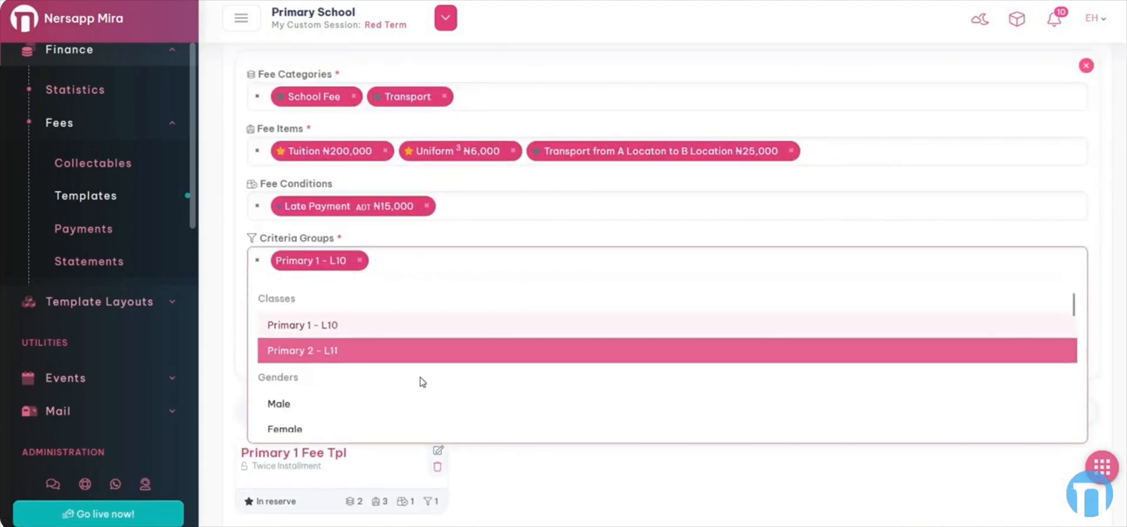
scroll(422, 383, down, 1)
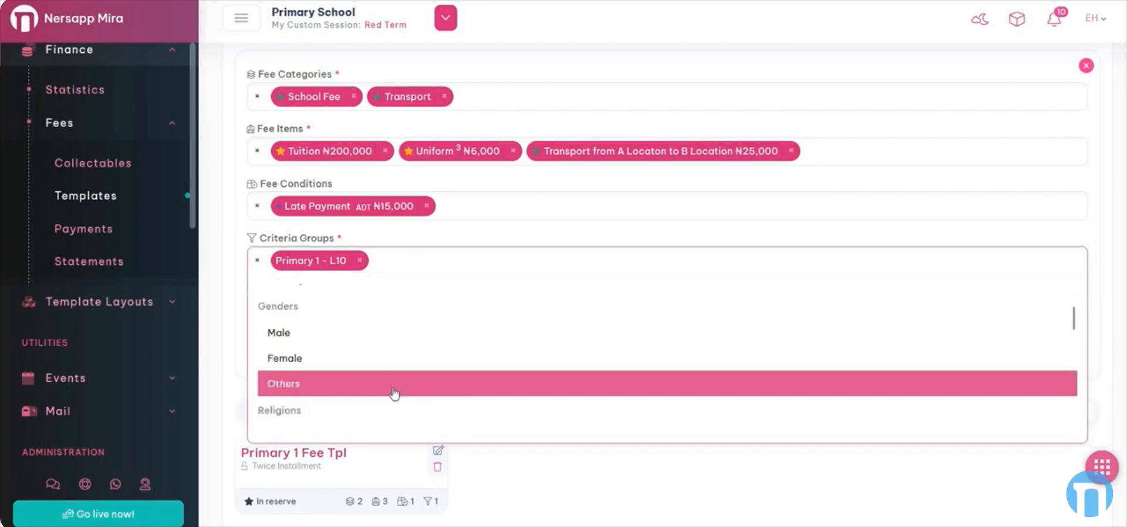
scroll(395, 394, down, 2)
scroll(385, 388, down, 5)
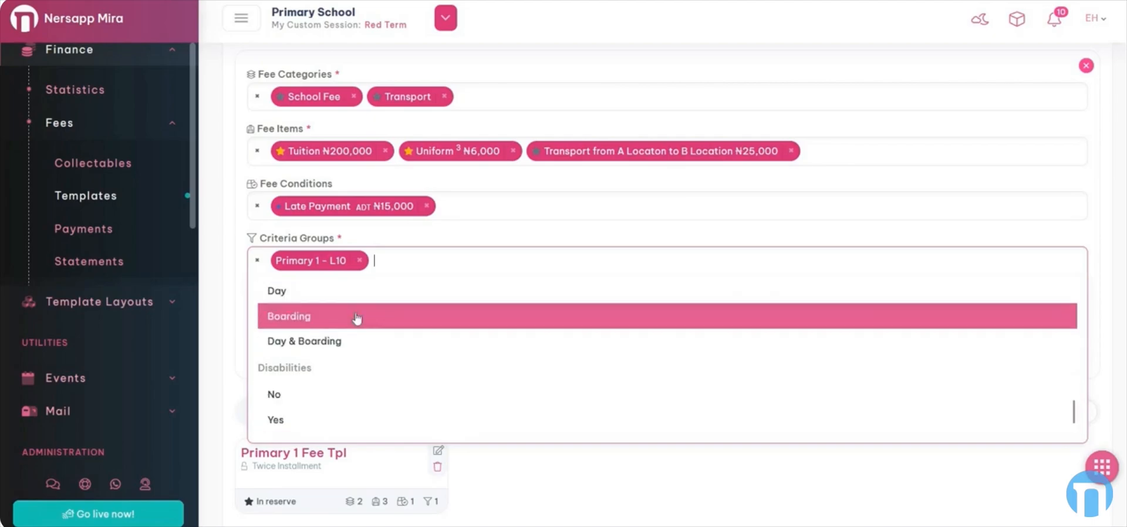
click(316, 347)
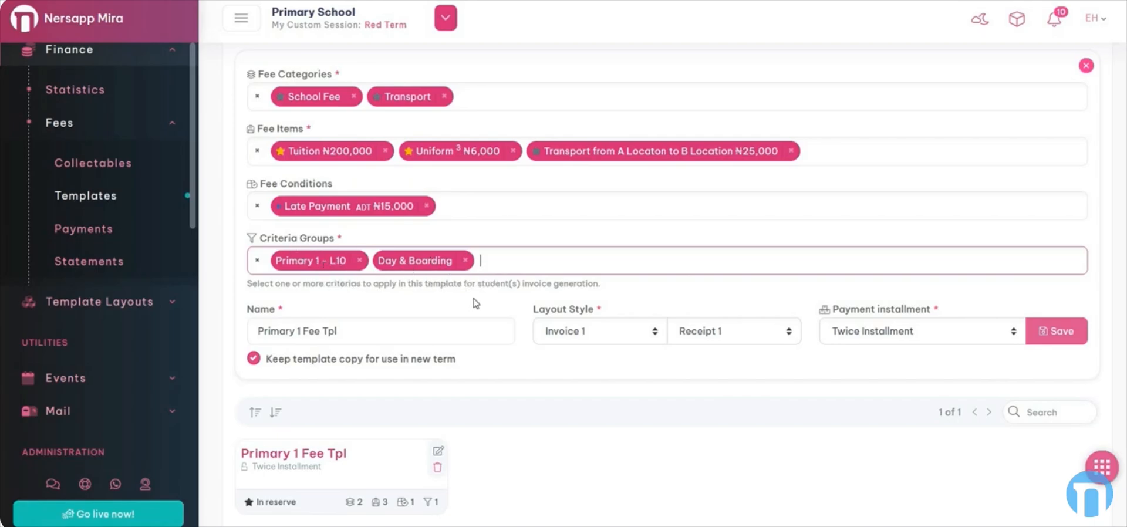
click(1056, 336)
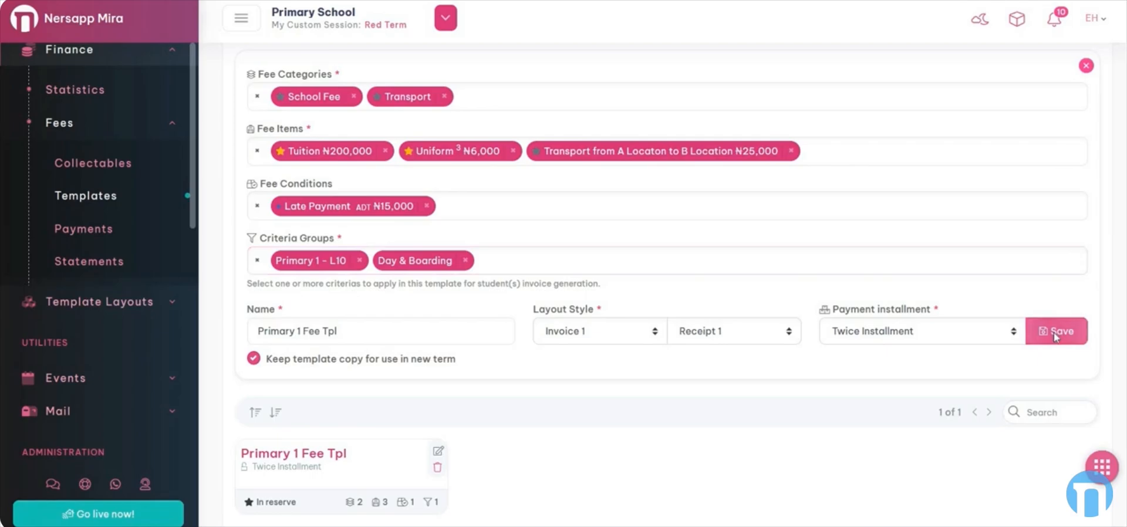
click(1026, 183)
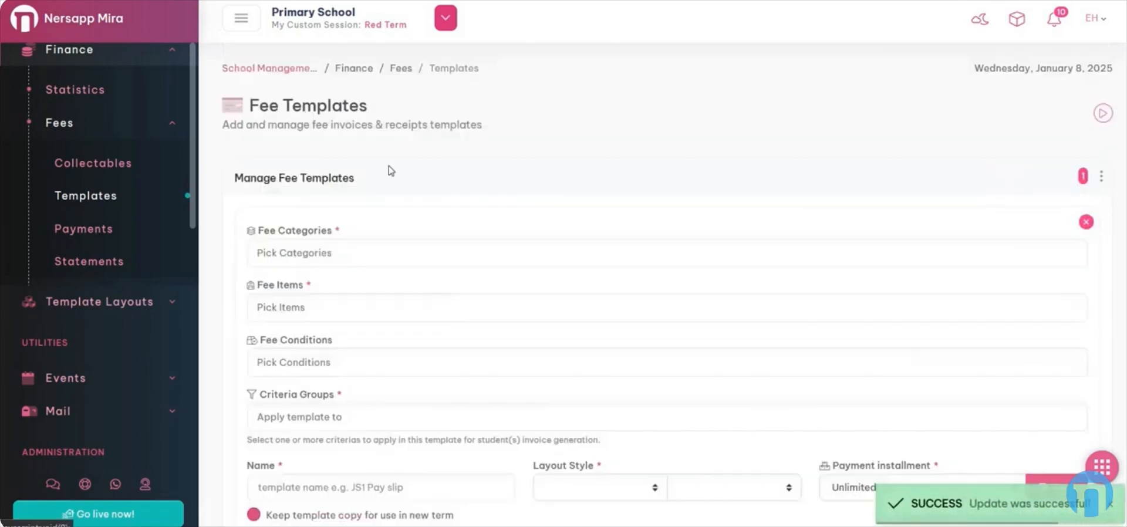
Choose School Fee and Transport categories with Tuition ₦200,000, Uniform ₦6,000 and the transport fee items
click(311, 253)
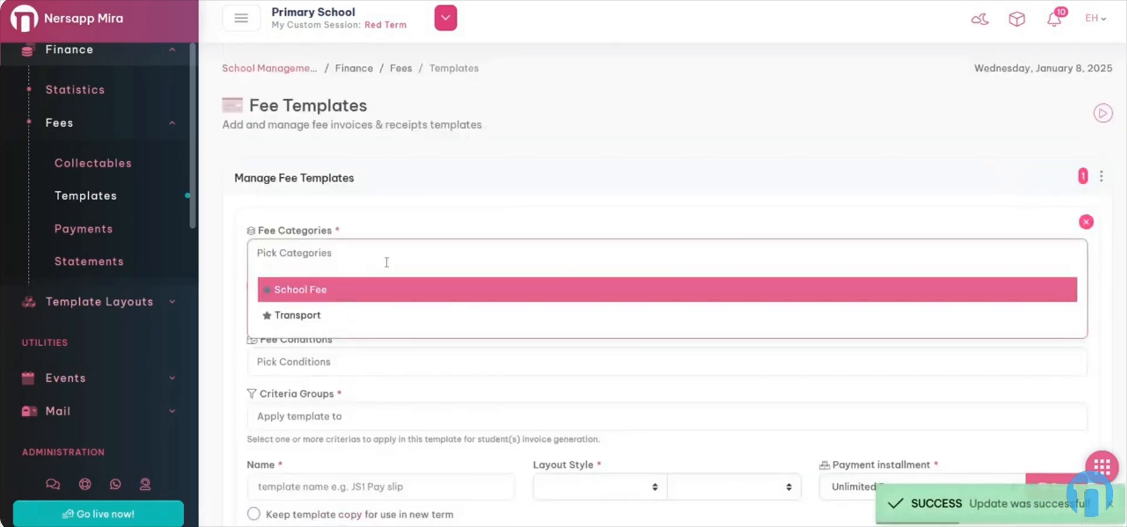
click(345, 293)
click(372, 314)
scroll(368, 326, down, 3)
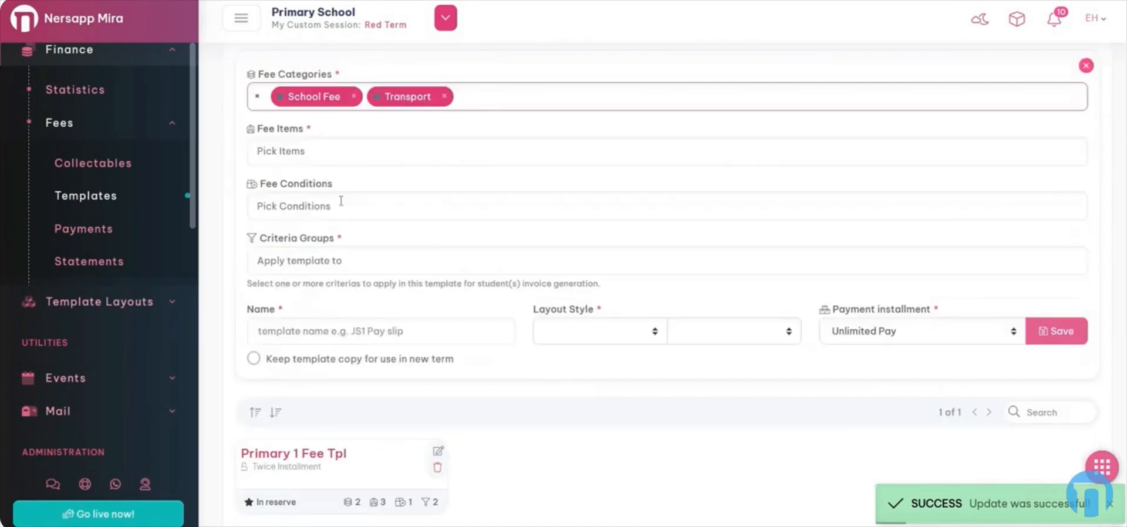
click(350, 156)
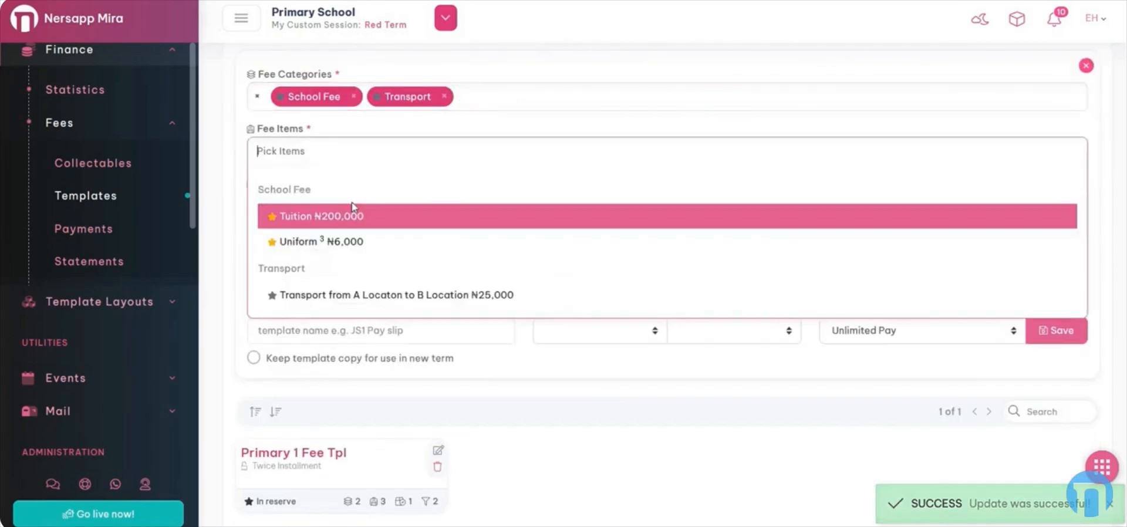
click(353, 216)
click(379, 243)
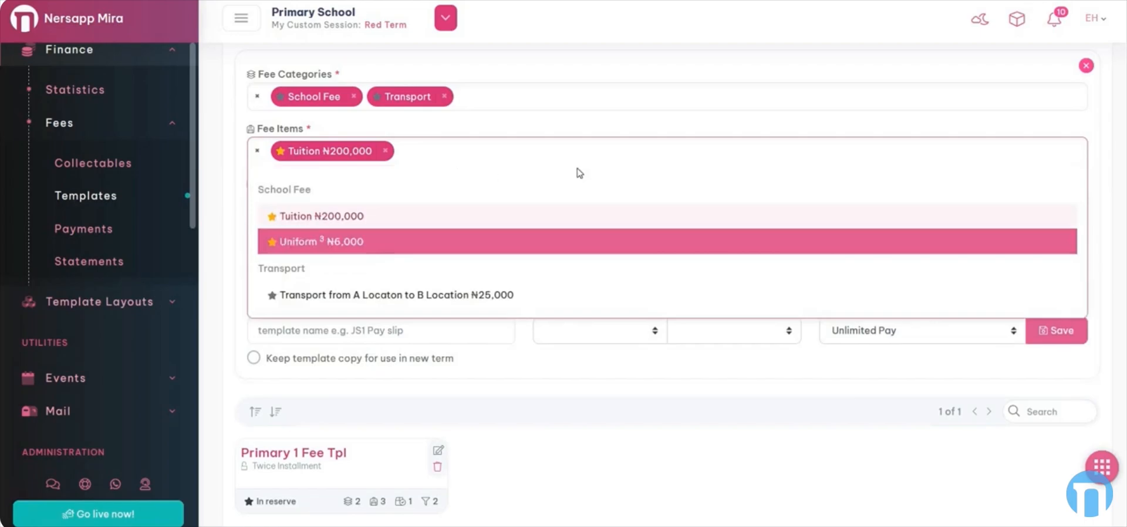
click(391, 291)
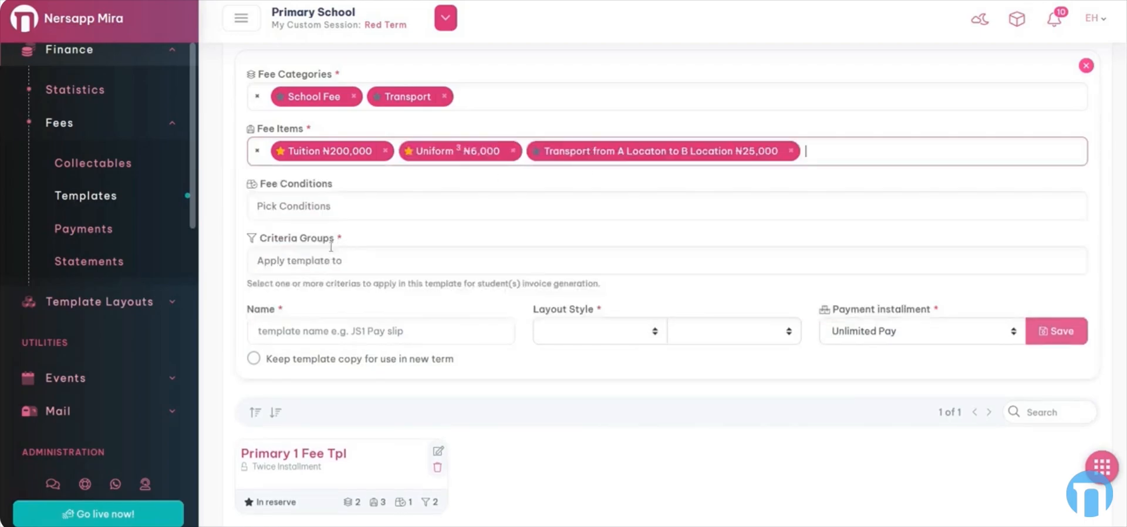
Add the Late Payment condition and apply the template to Primary 2 - L11
click(330, 210)
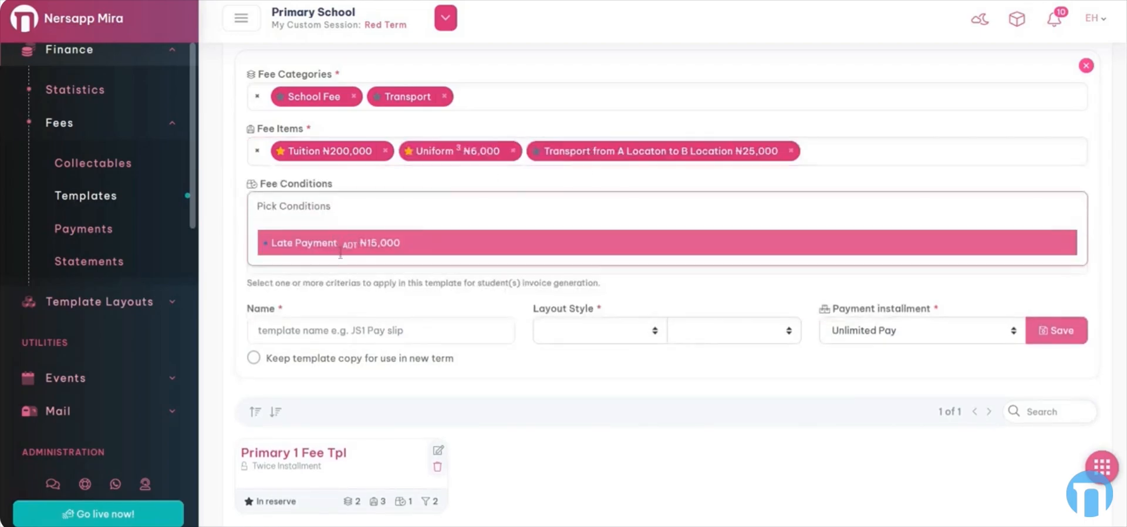
click(340, 249)
click(342, 259)
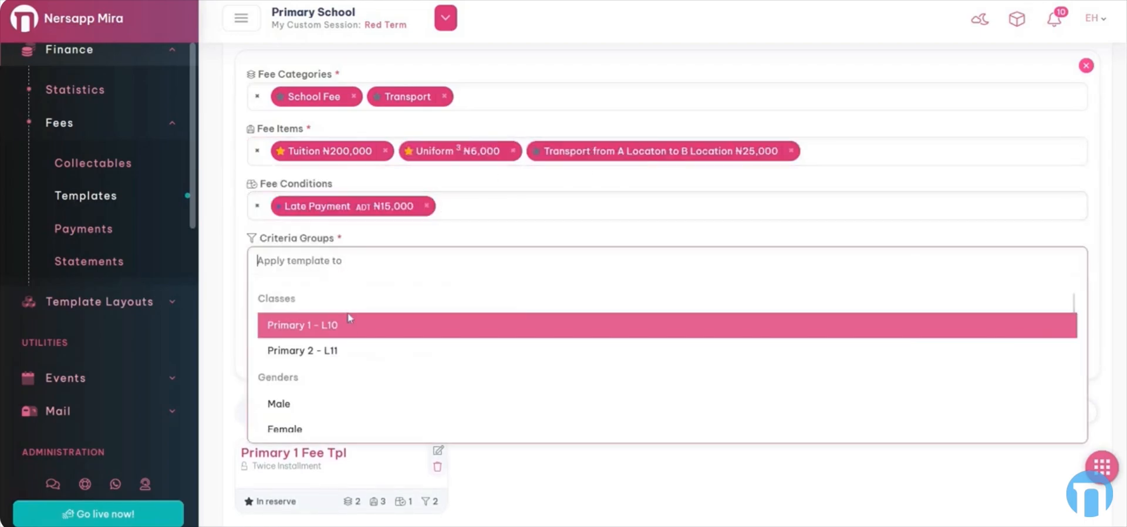
click(349, 351)
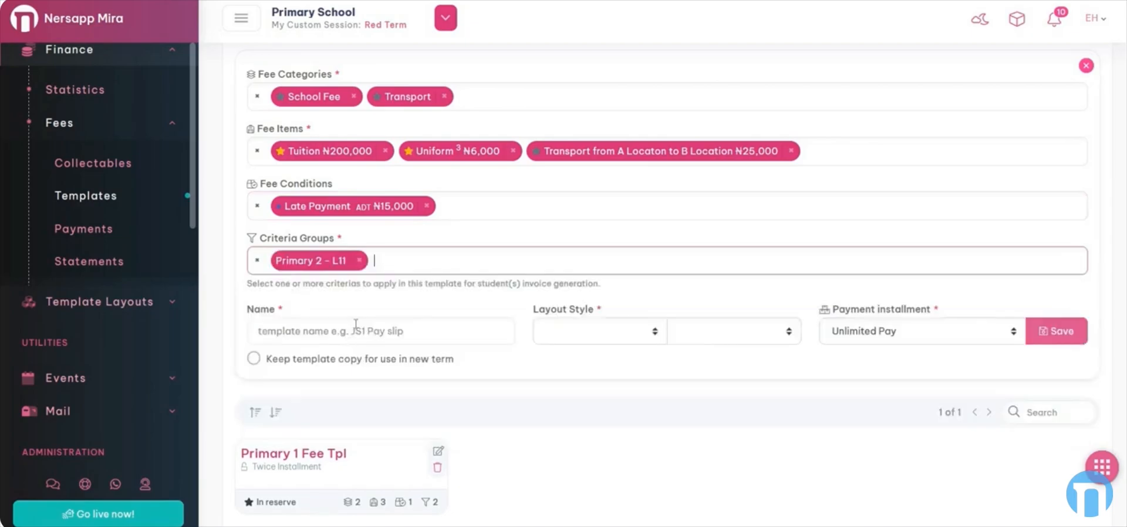
Name the template 'Primary 2 Fee Tpl' and pick the Invoice 2 and Receipt 2 layouts
click(322, 329)
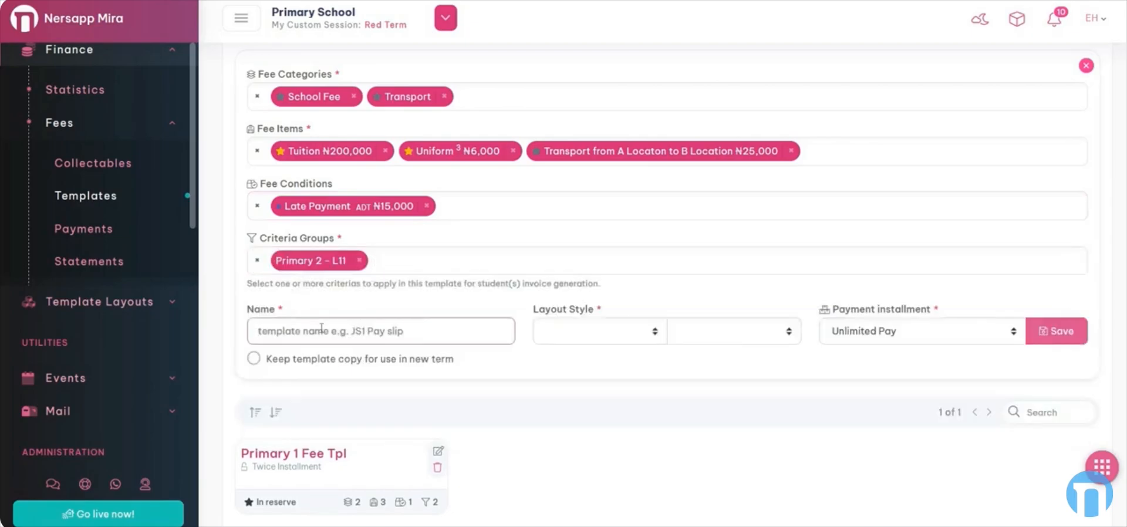
text(Primary 2 Fee Tpl)
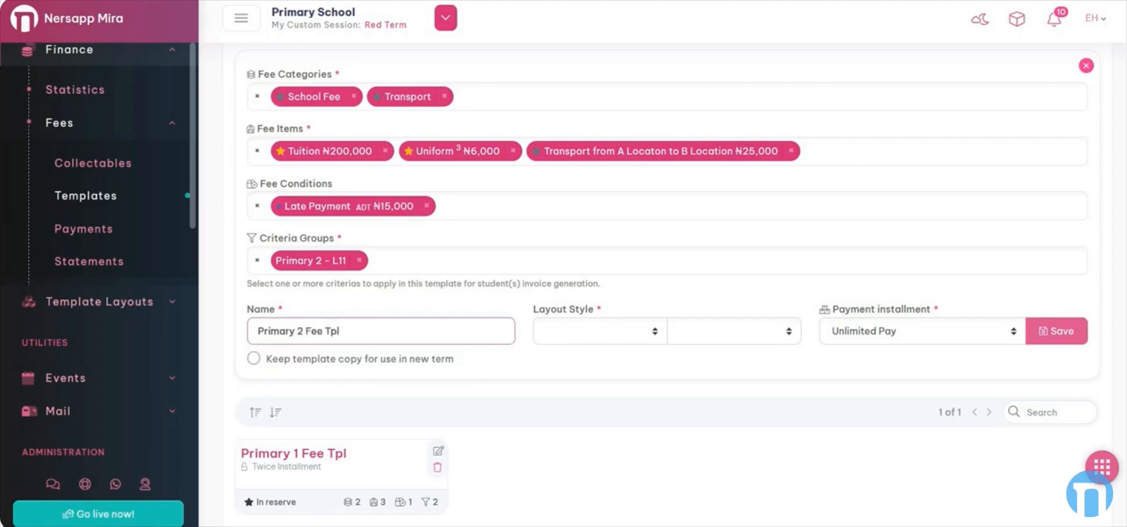
key(Tab)
click(608, 333)
click(605, 380)
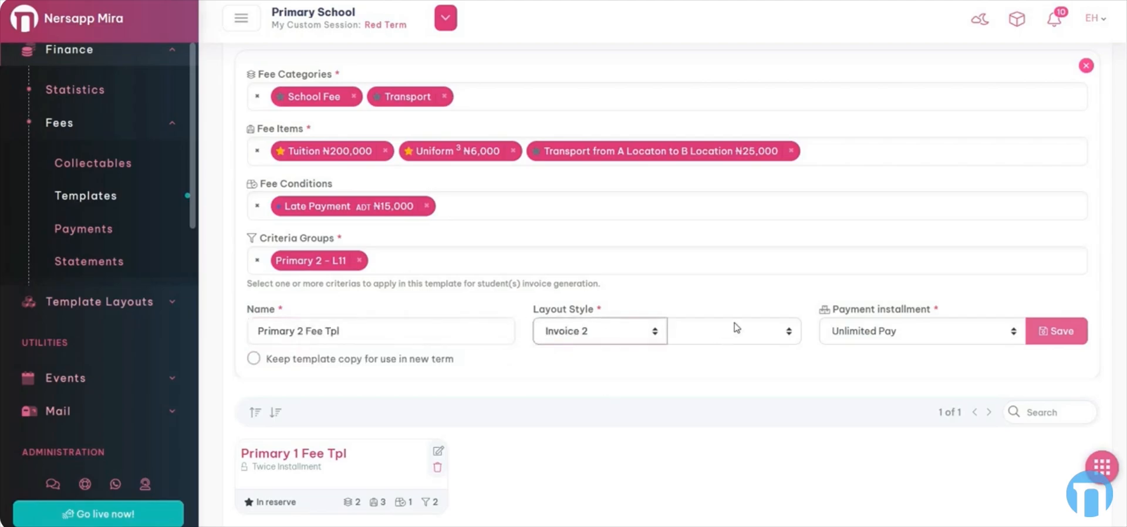
click(737, 328)
click(737, 378)
Set payment to Twice Installment, keep a copy for new terms, and save the template
click(864, 331)
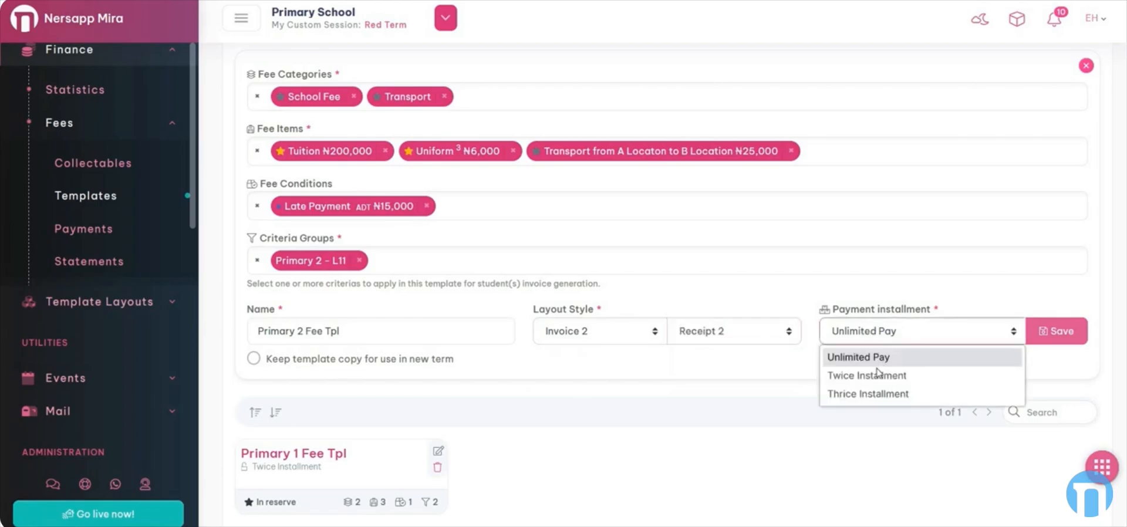
click(978, 376)
click(288, 361)
click(1066, 333)
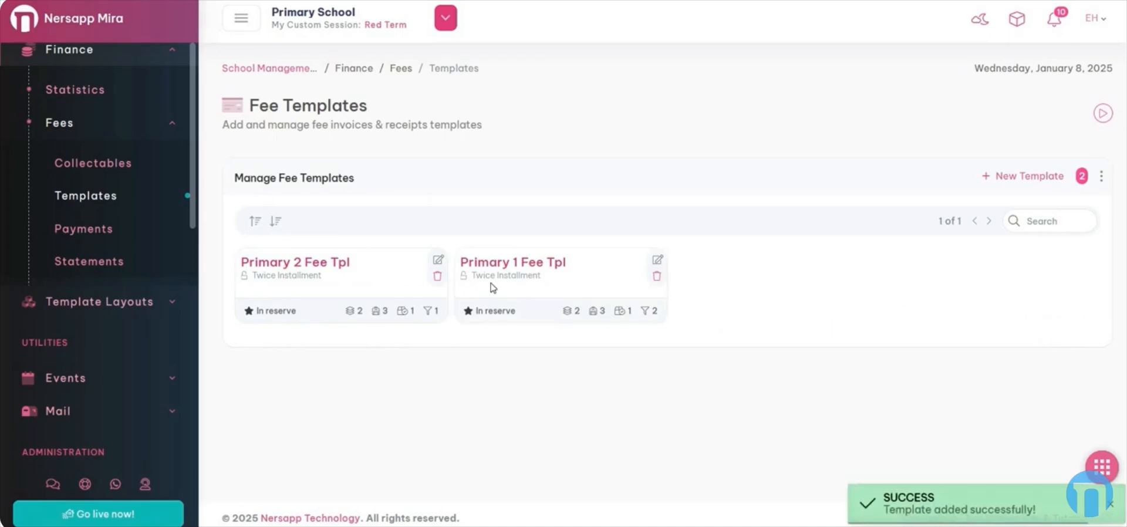